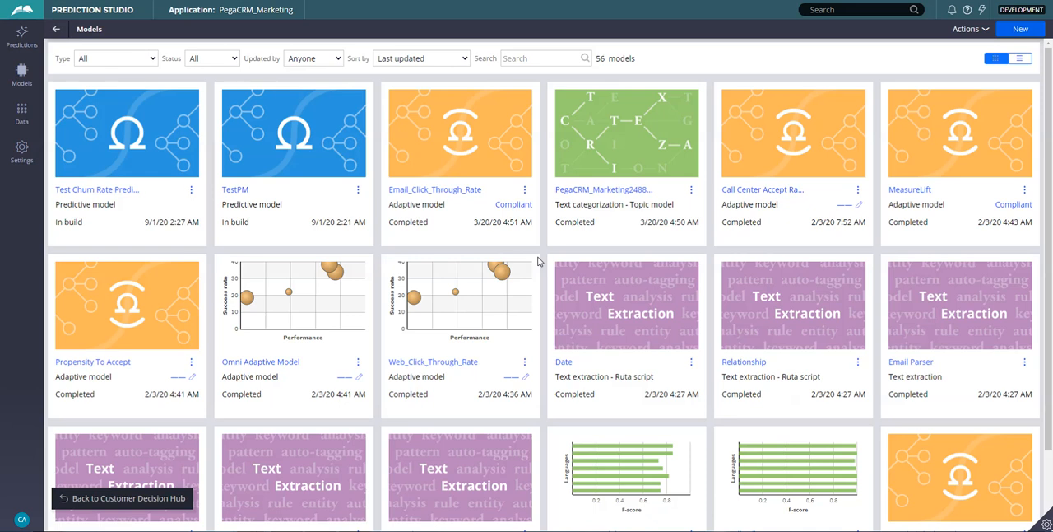
Create a new predictive model in the Models area and name it "Test Churn Rate".
click(22, 72)
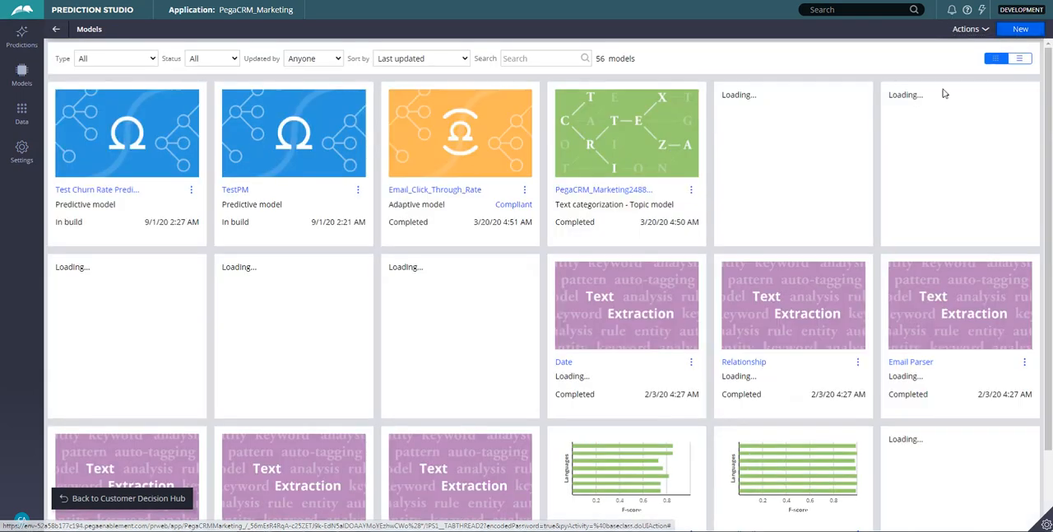
click(1021, 28)
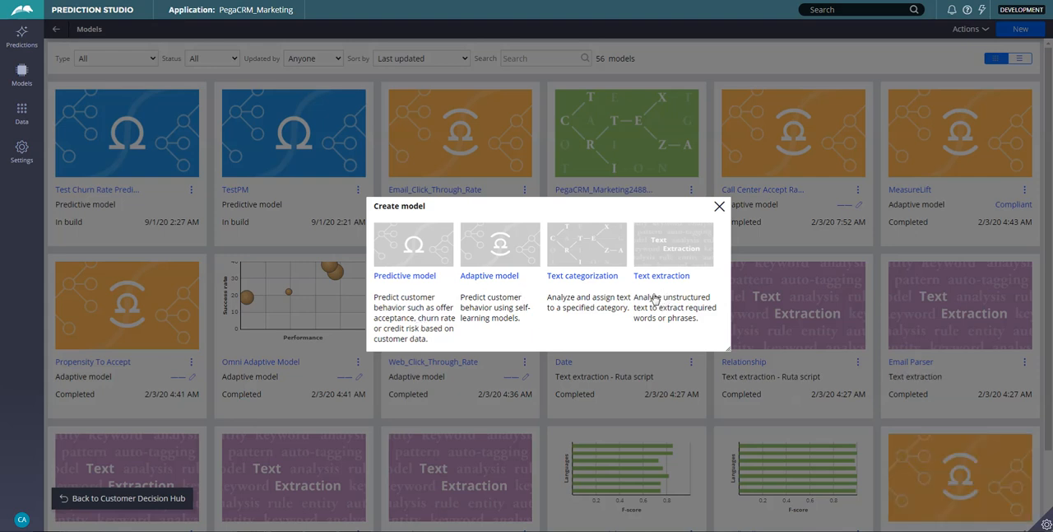
click(402, 276)
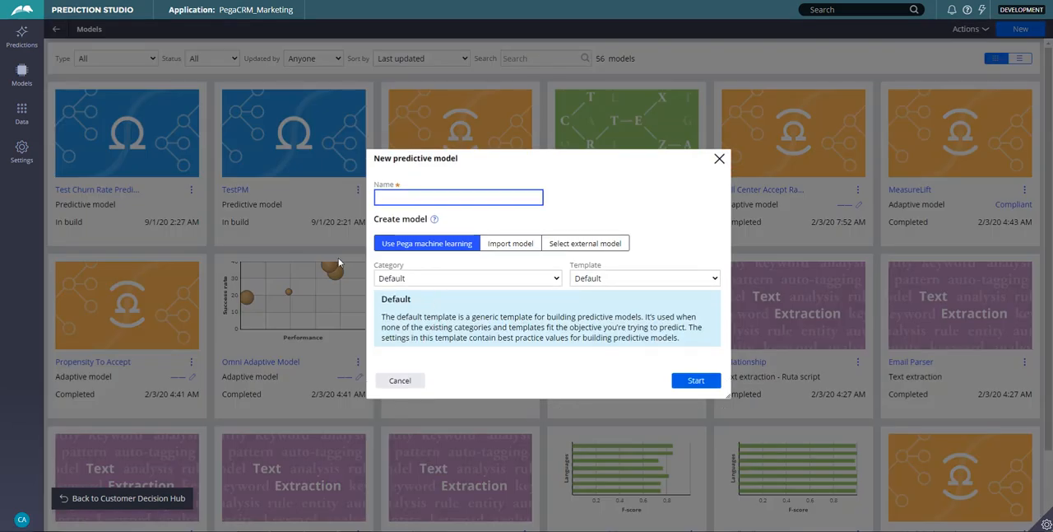
text(Test Chu)
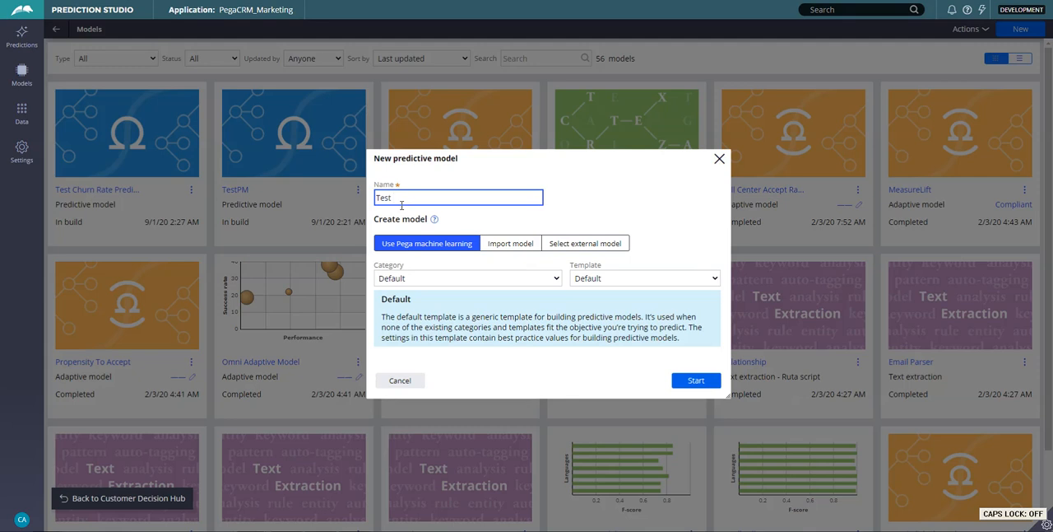
text(rn Rate)
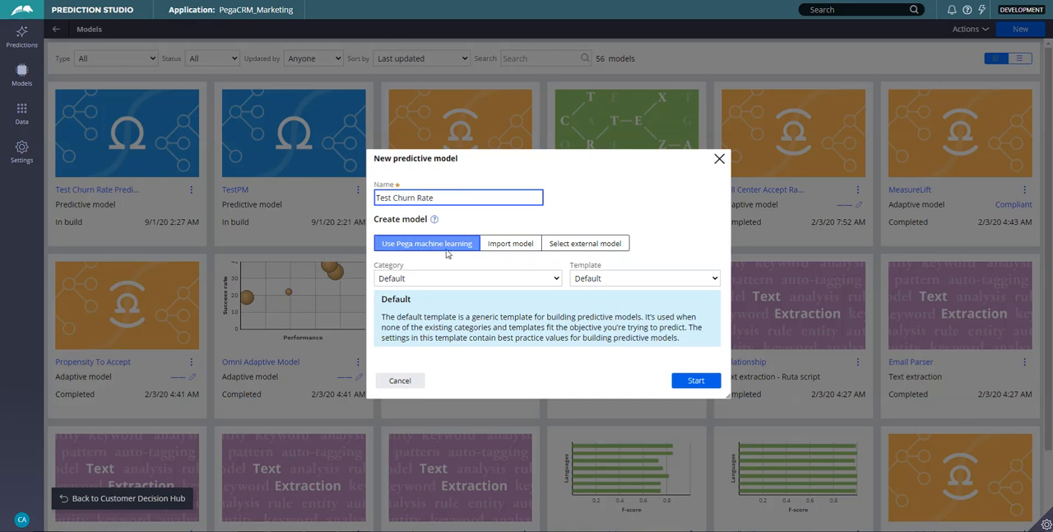
Inspect the import model and external model creation options, returning to Pega machine learning.
click(519, 250)
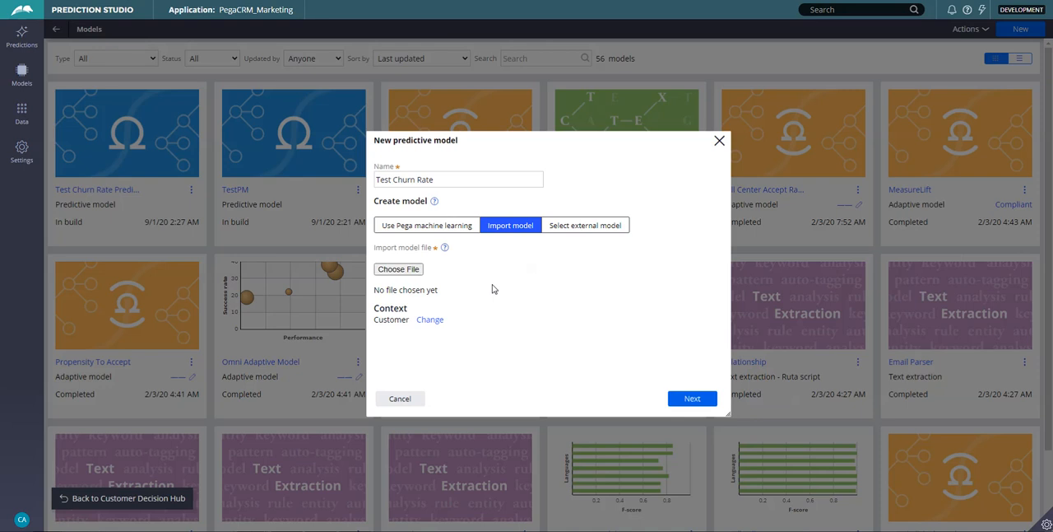
click(576, 233)
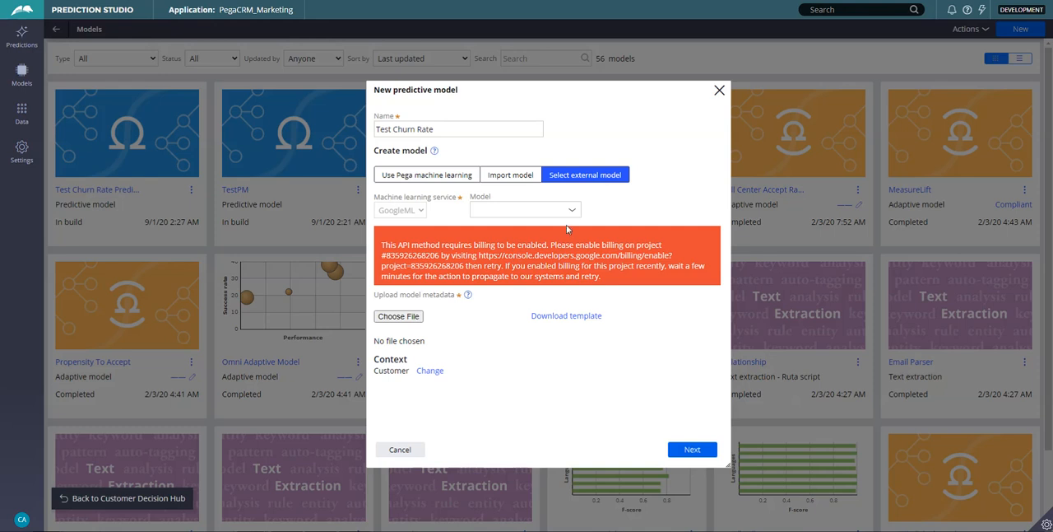
click(436, 176)
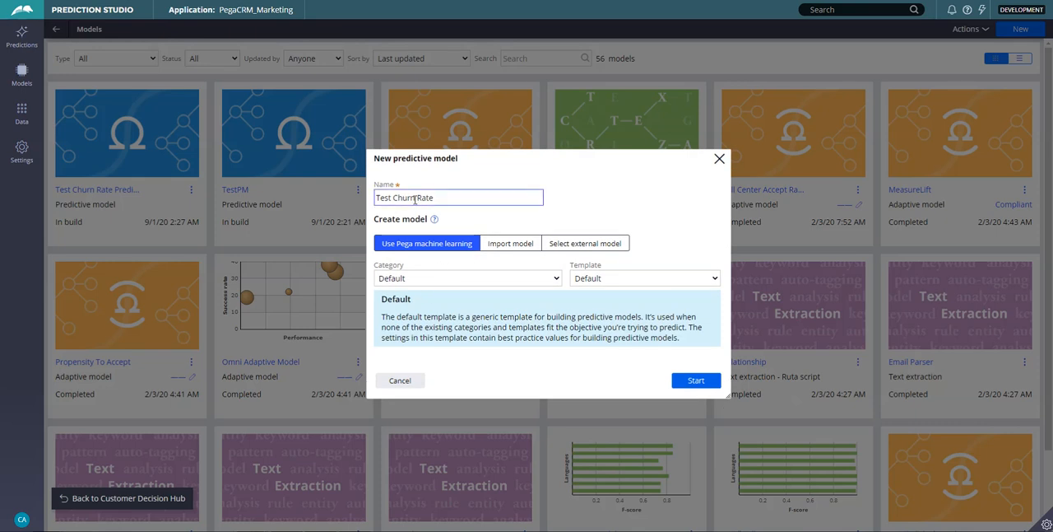
Browse the templates offered for the Recommendation, Recruitment and Risk categories.
click(423, 280)
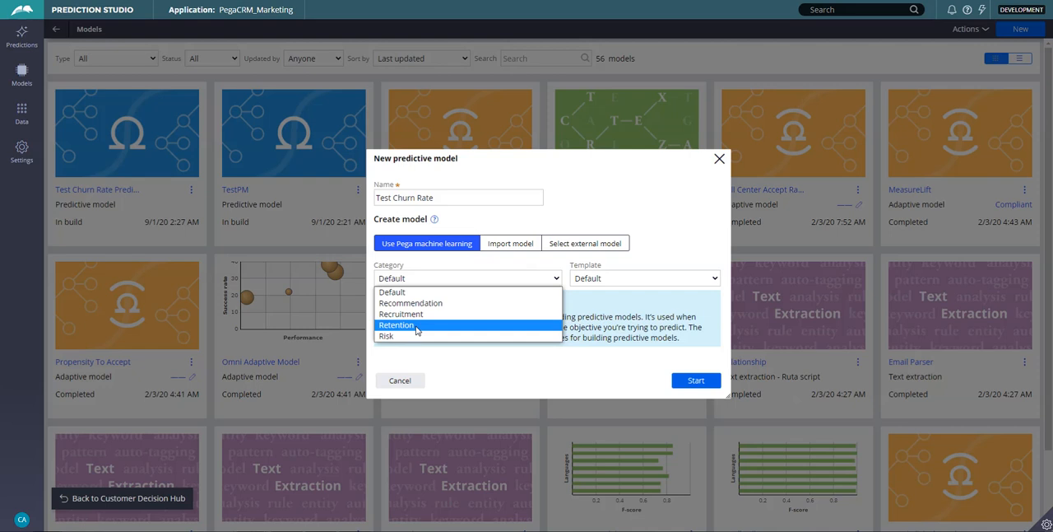
click(422, 303)
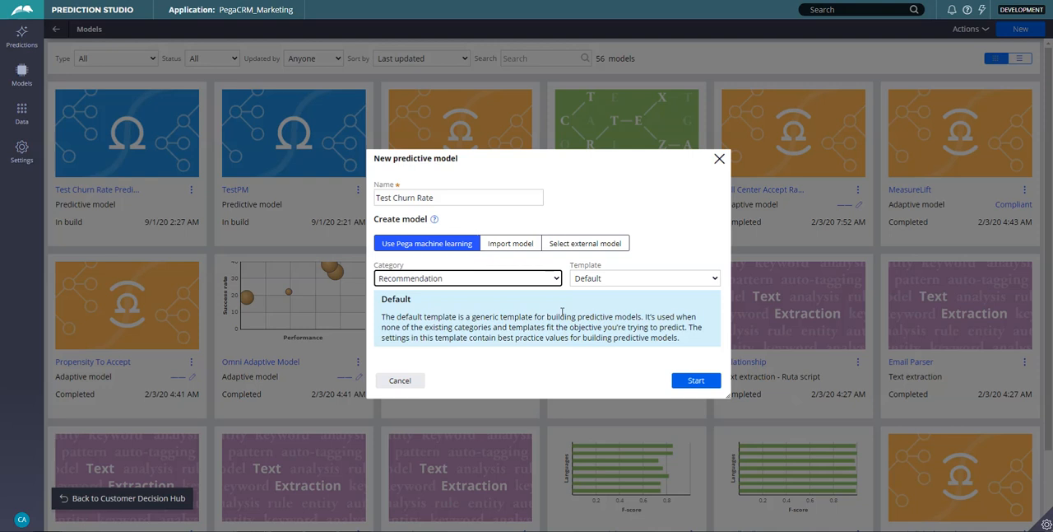
click(613, 267)
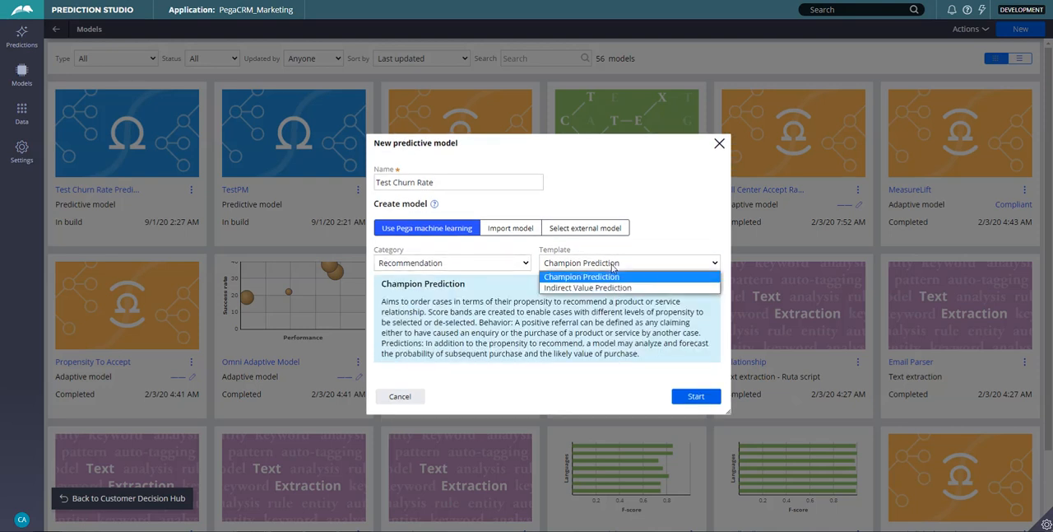
click(474, 263)
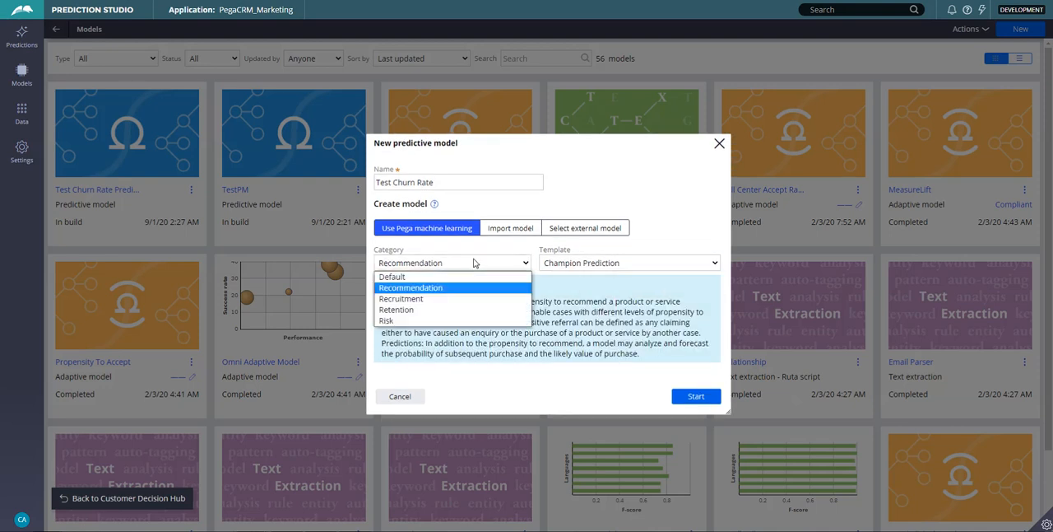
click(457, 306)
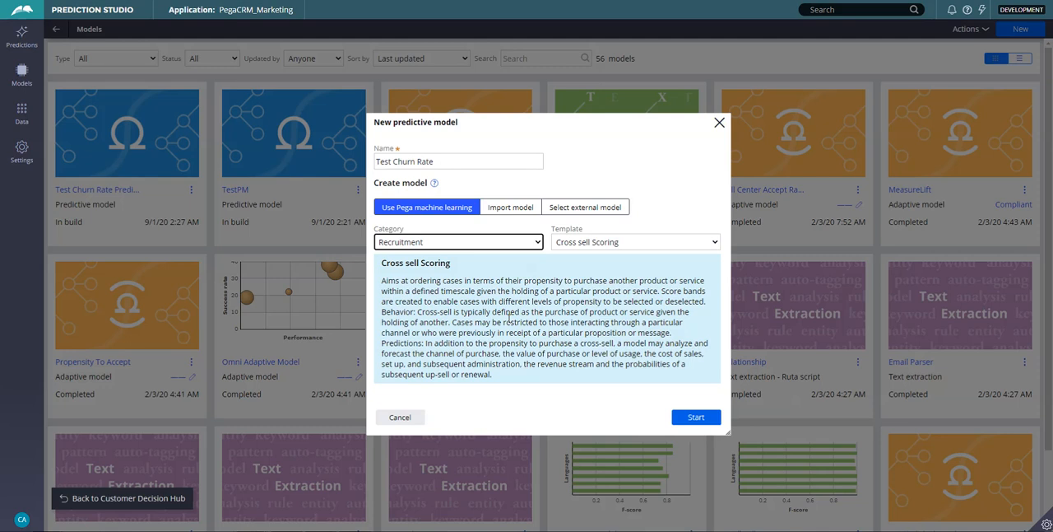
click(587, 239)
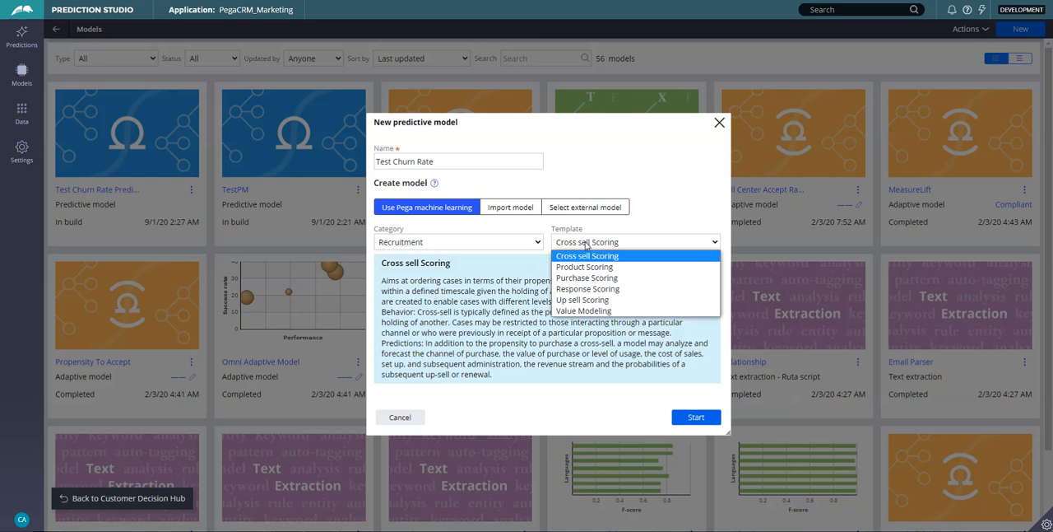
click(467, 243)
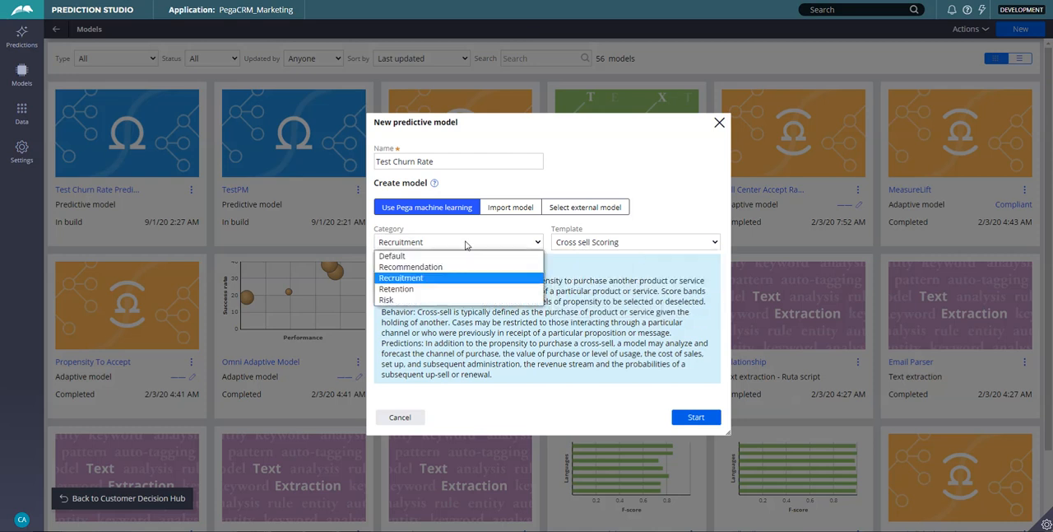
click(444, 300)
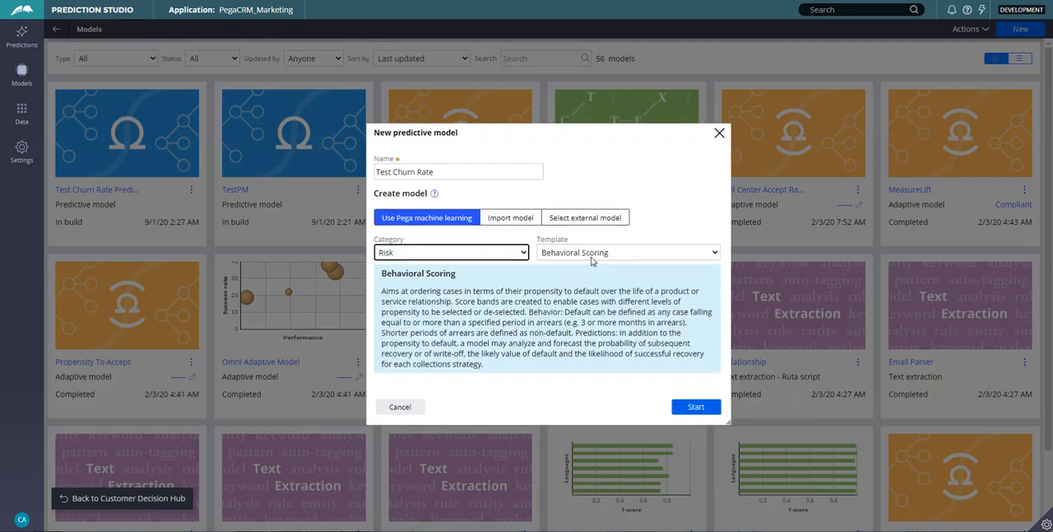
click(591, 254)
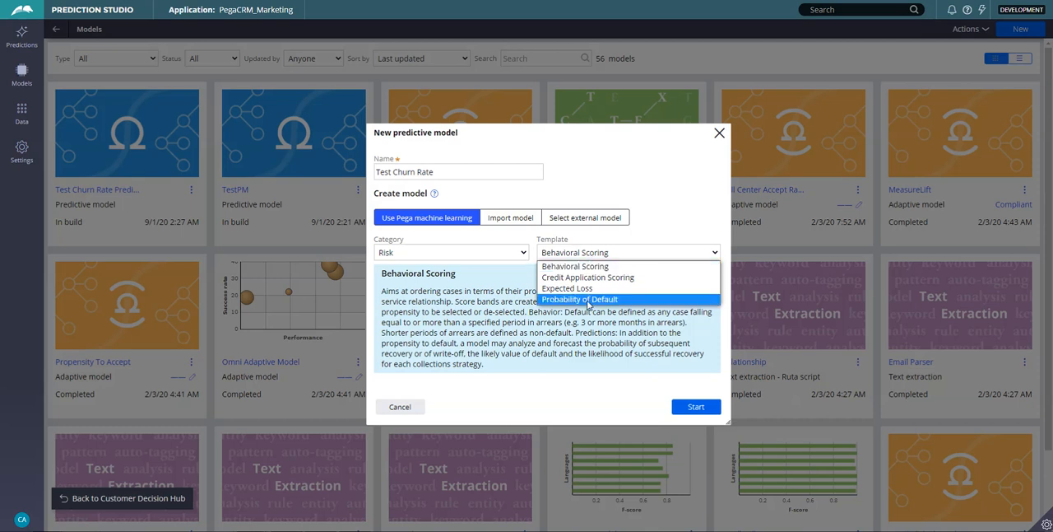
click(480, 258)
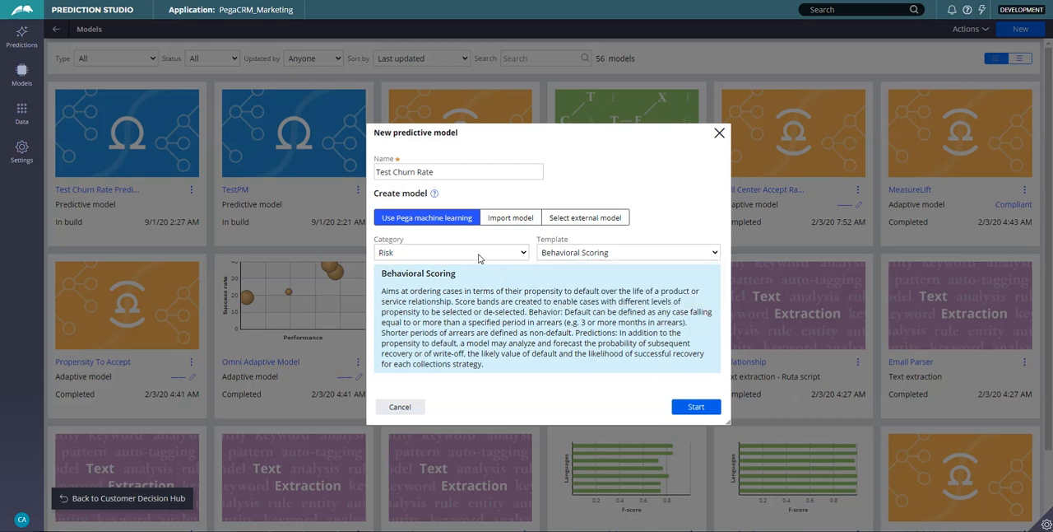
Set the model category to Retention with the Churn Modeling template and start building the model.
click(480, 257)
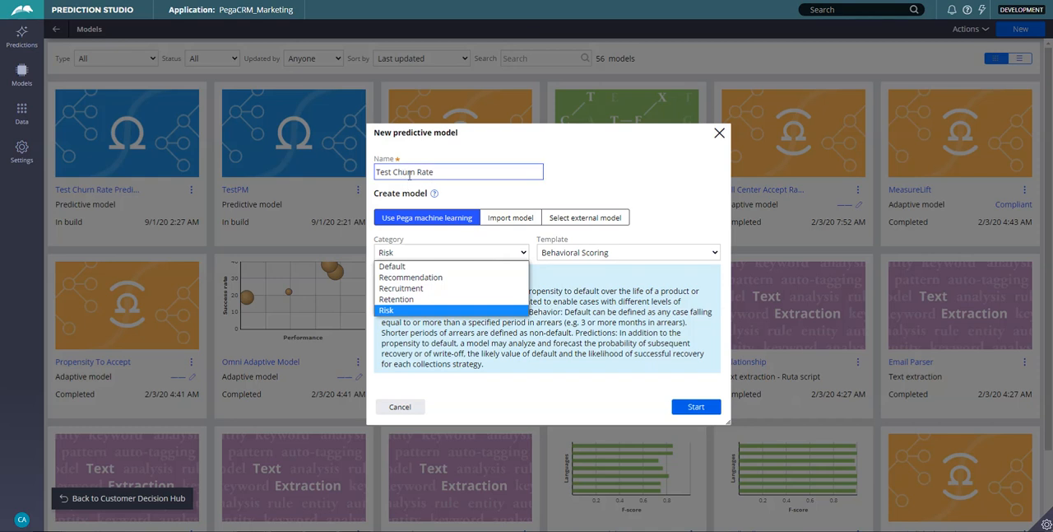
click(401, 298)
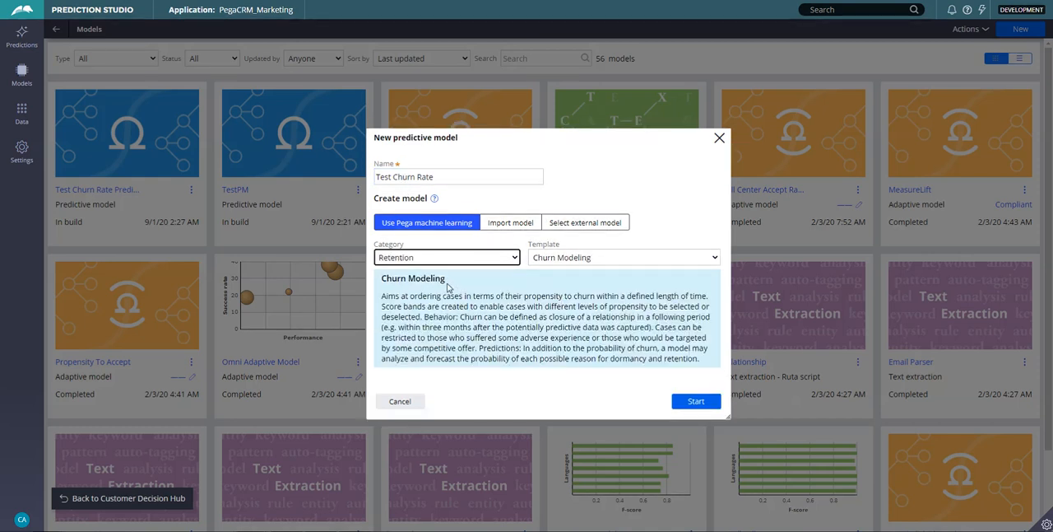
click(562, 261)
click(563, 267)
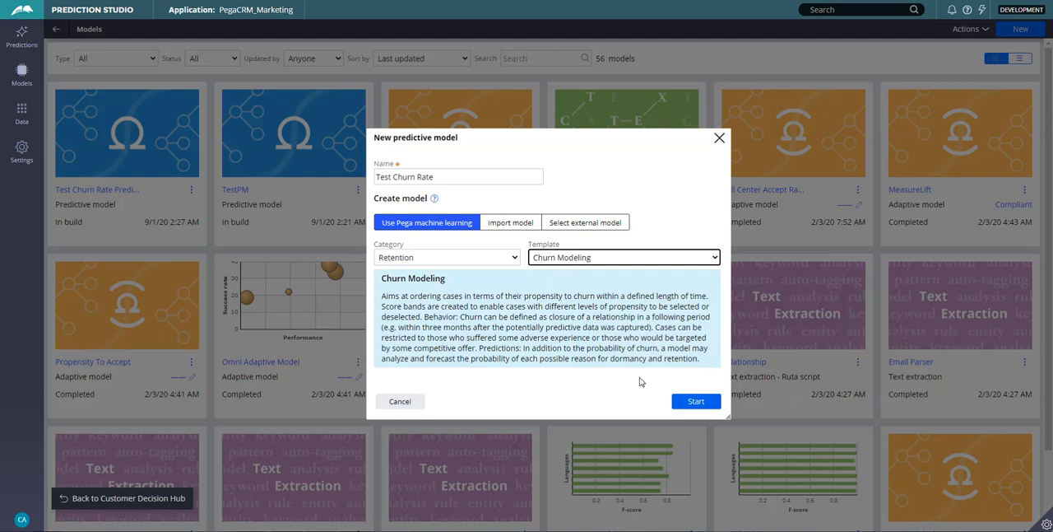
click(697, 403)
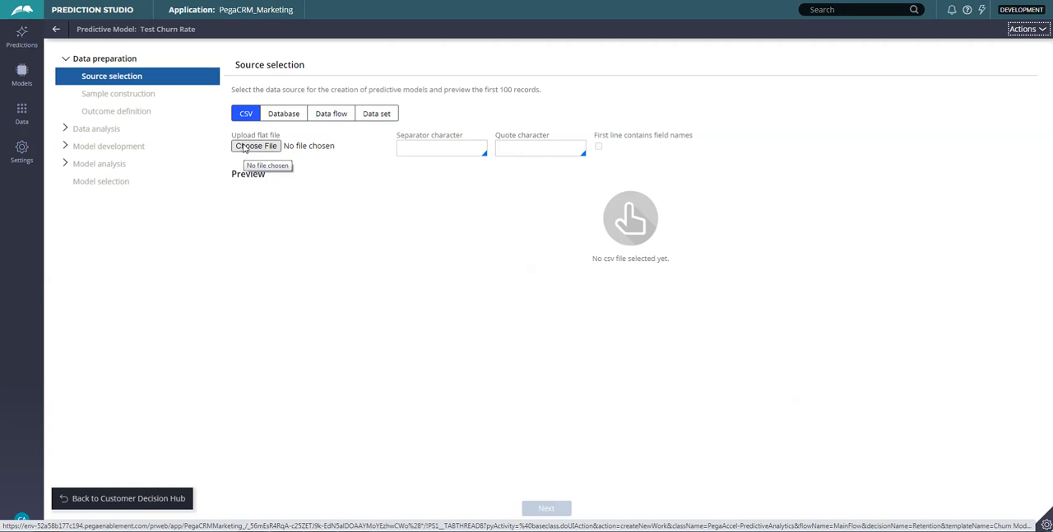
Examine the Data set and Data flow options for the model's data source.
click(372, 115)
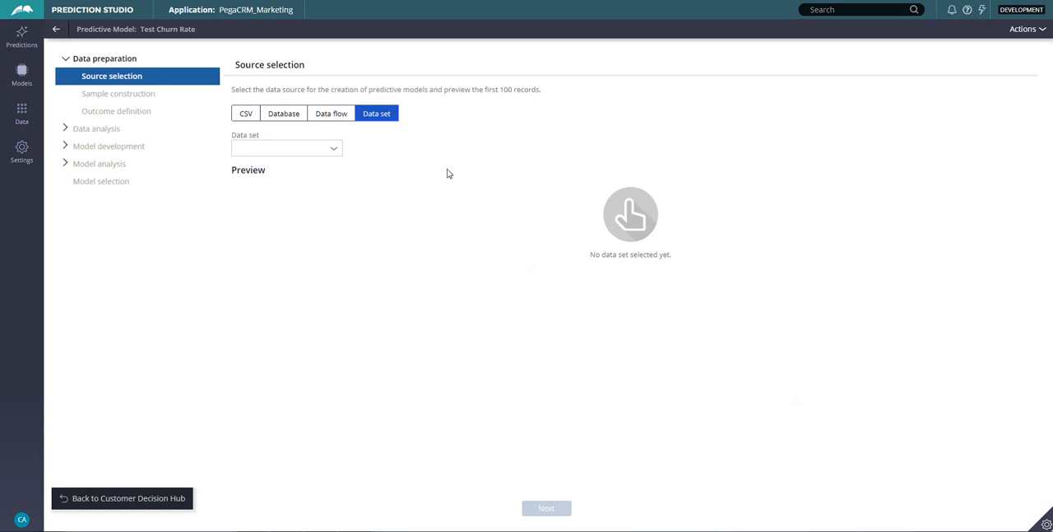
click(327, 115)
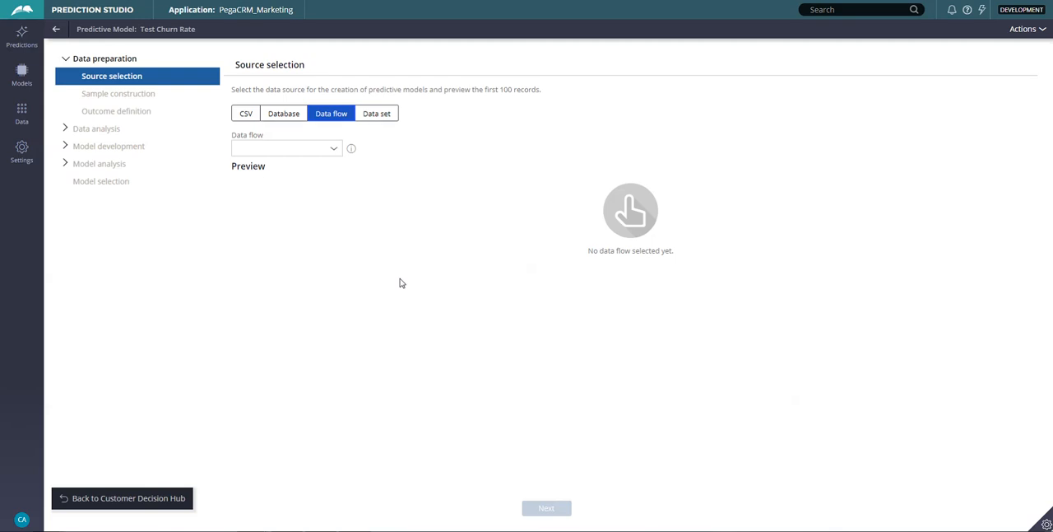
Use the churn_customer table from database ExternalMKTData, schema externalmktdata, as the data source and proceed to sample construction.
click(295, 121)
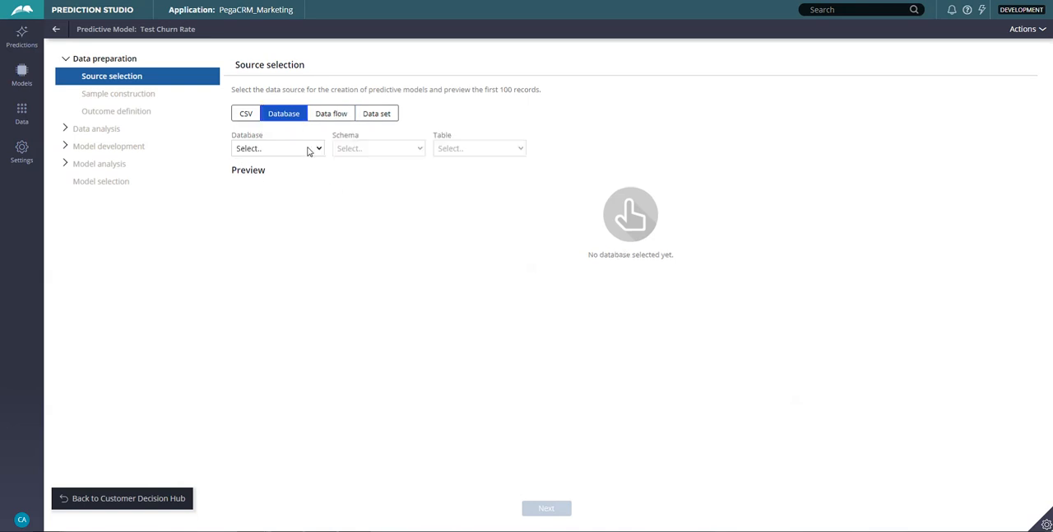
click(311, 150)
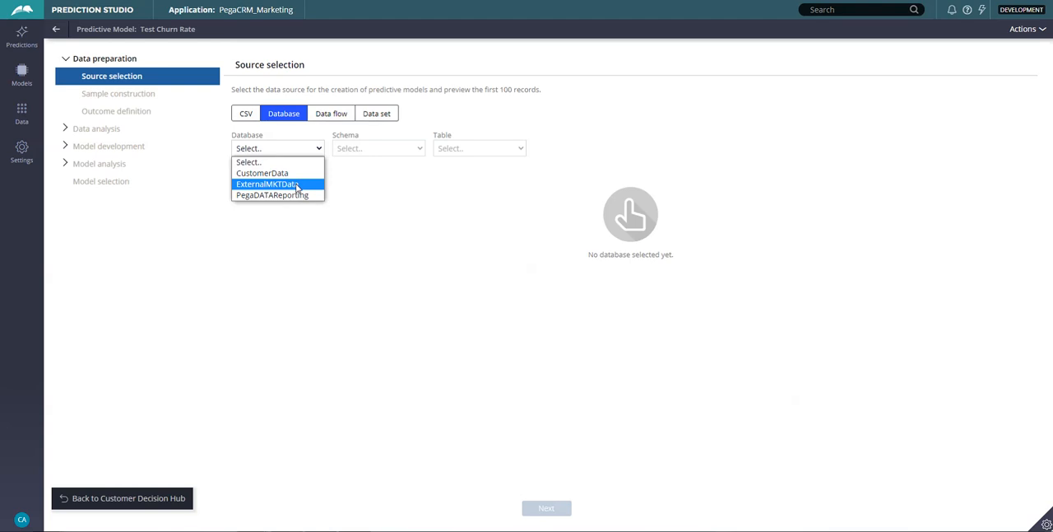
click(297, 184)
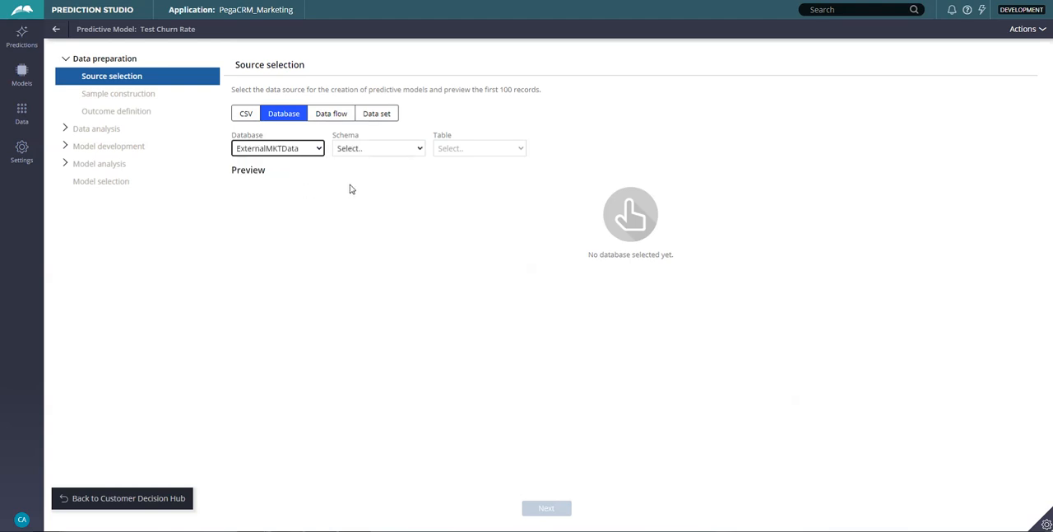
click(368, 150)
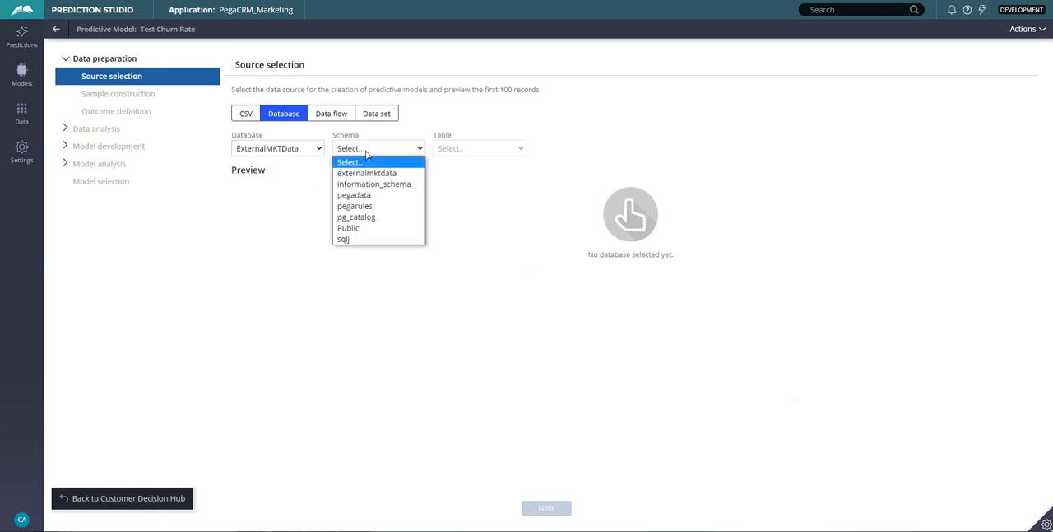
click(367, 174)
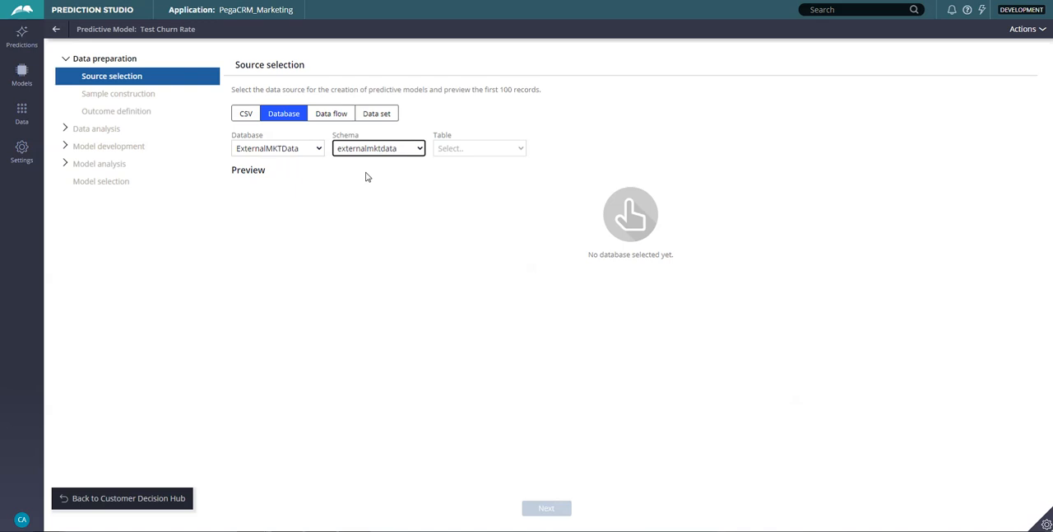
click(462, 150)
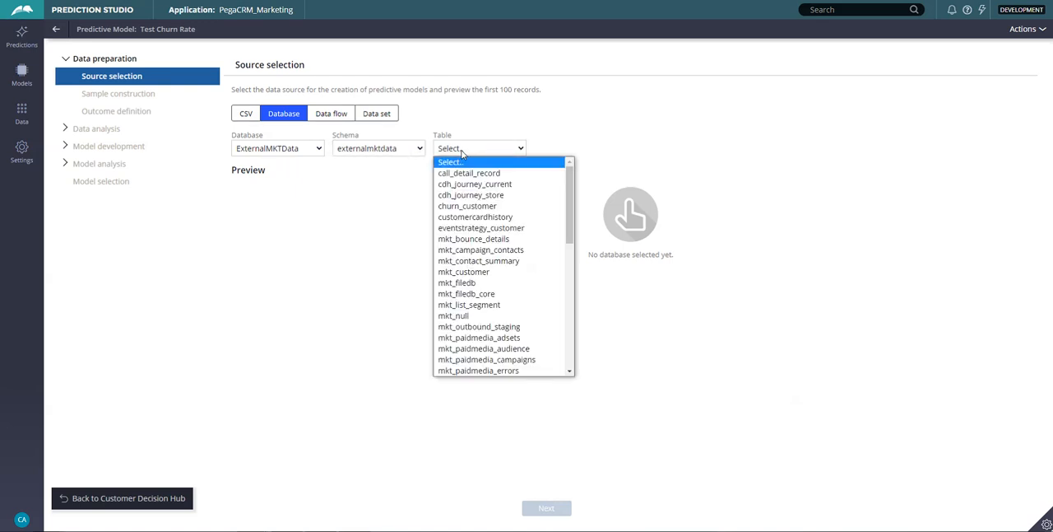
click(465, 206)
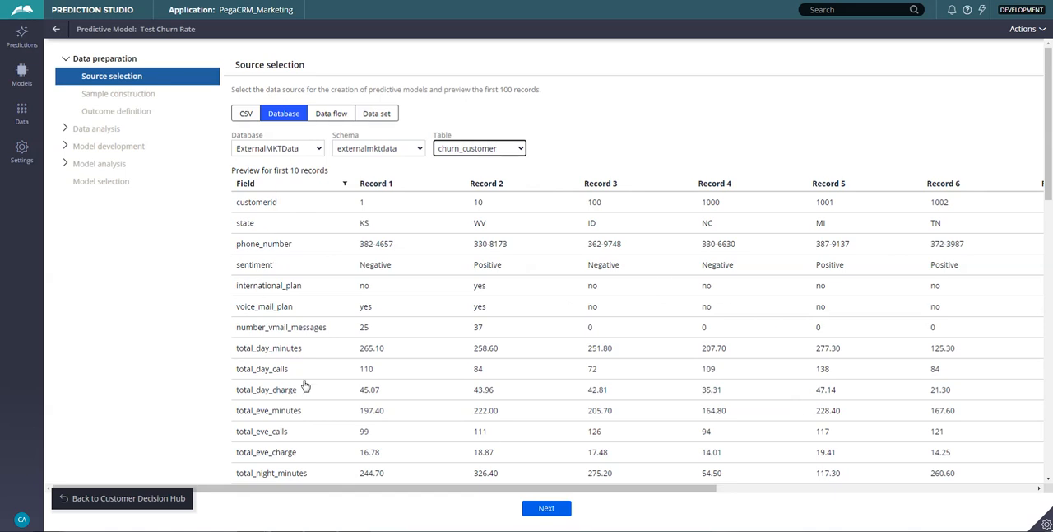
drag(652, 491, 675, 491)
click(546, 508)
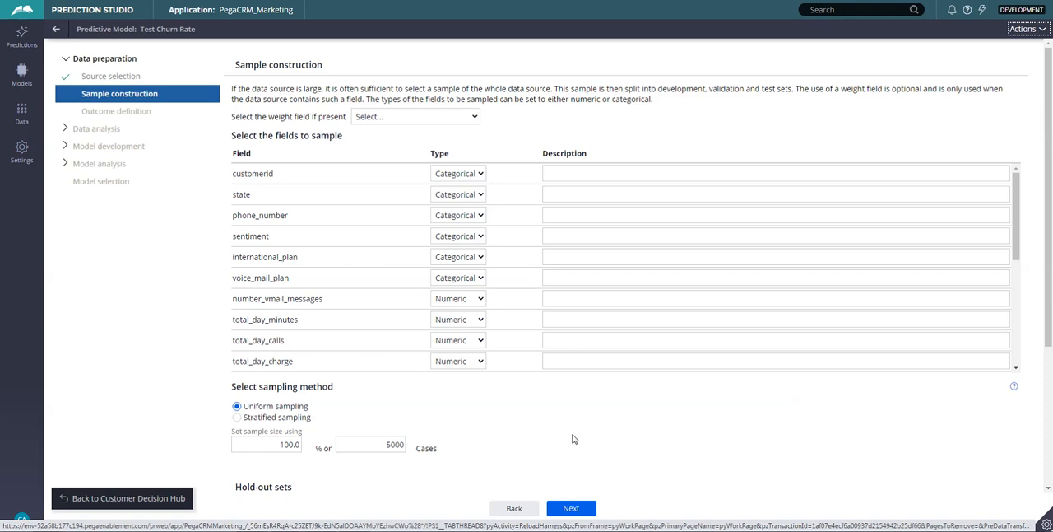
Examine the fields to sample, the sampling method and the sample size on the sample construction page.
scroll(586, 426, down, 1)
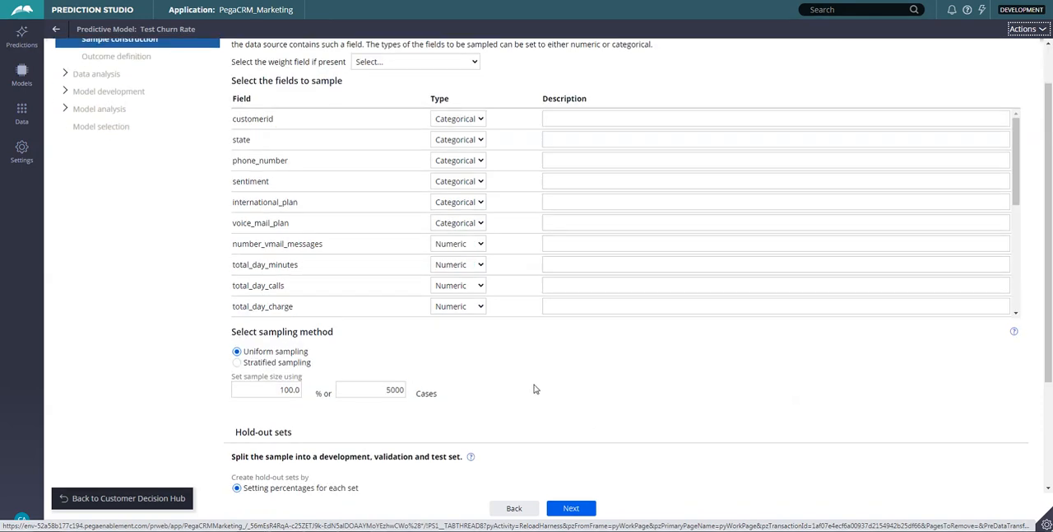
scroll(532, 387, up, 1)
scroll(493, 429, down, 2)
scroll(510, 424, up, 2)
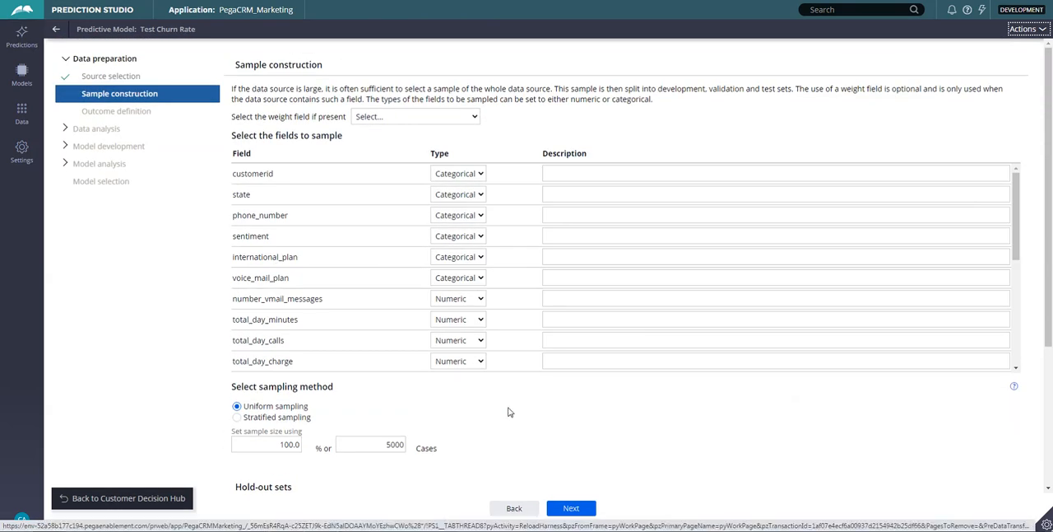
scroll(522, 415, down, 2)
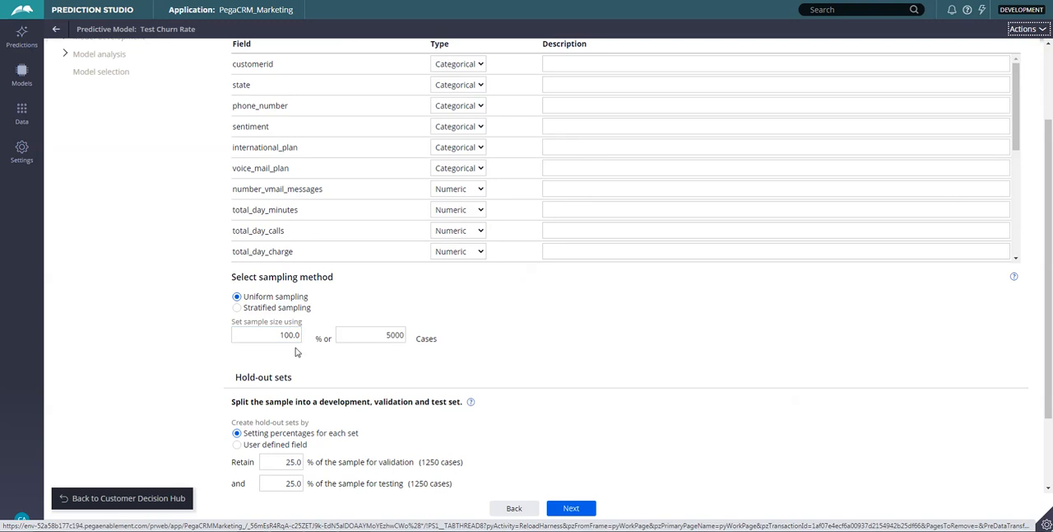
scroll(494, 352, down, 1)
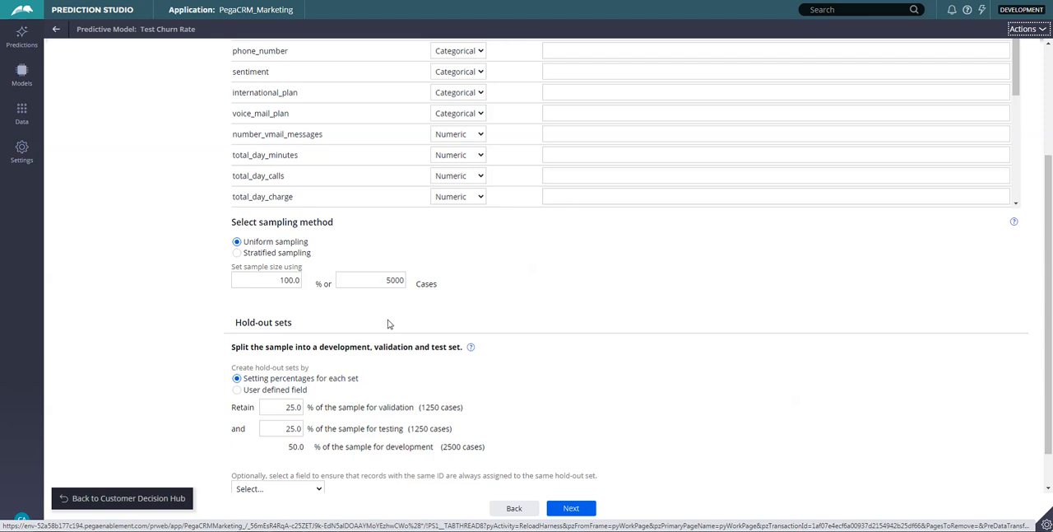
click(403, 282)
click(419, 285)
click(418, 283)
double_click(419, 284)
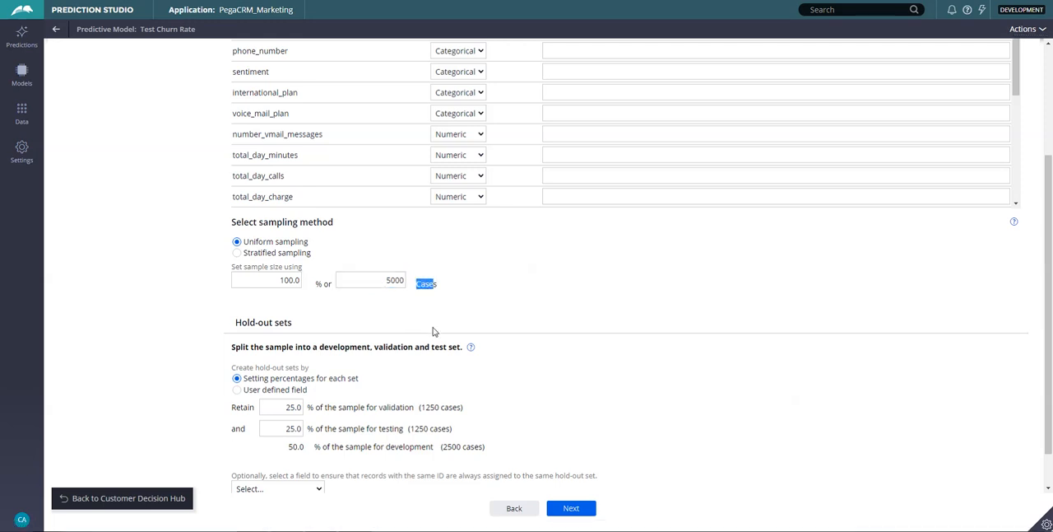
click(388, 282)
double_click(385, 282)
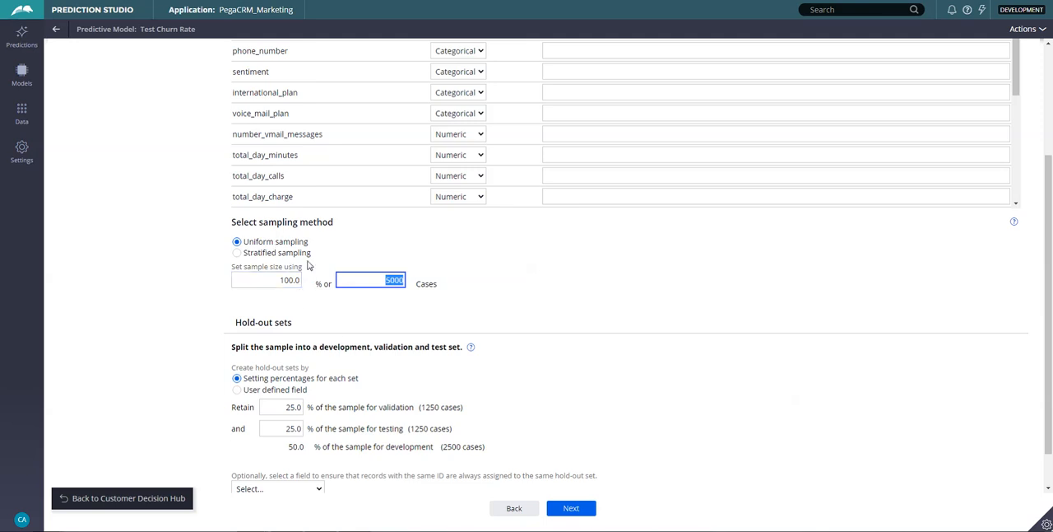
Set the hold-out sets to 20% for validation and 20% for testing, and proceed to outcome definition.
scroll(545, 360, down, 1)
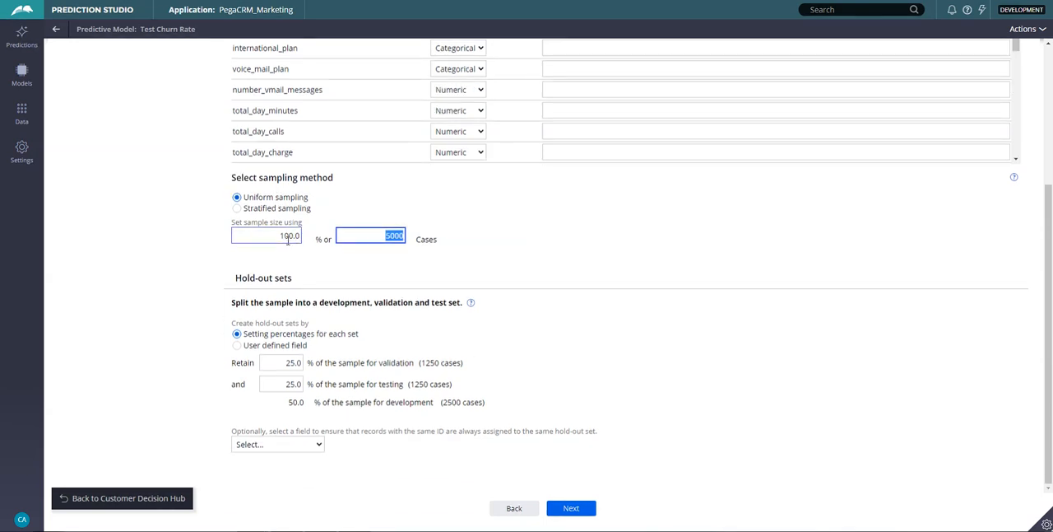
click(294, 360)
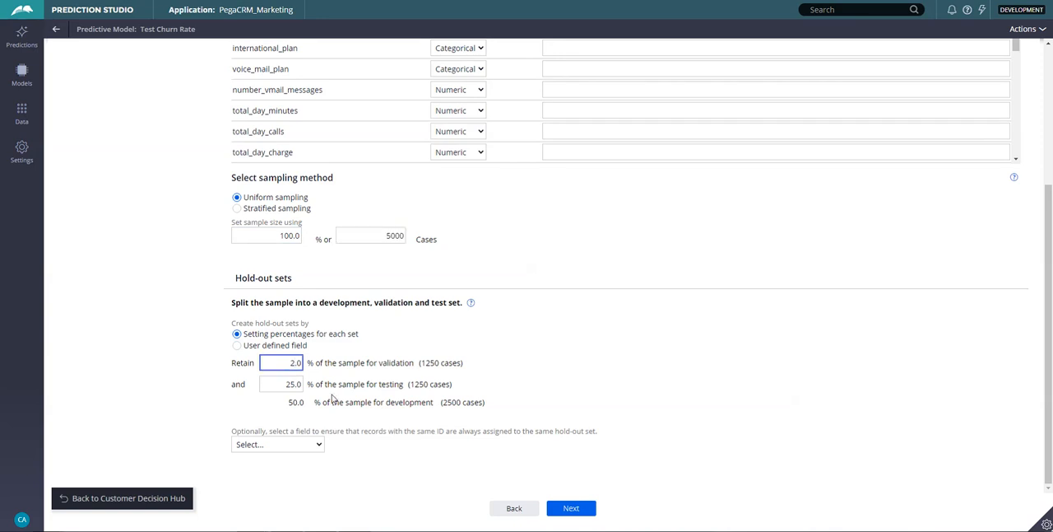
click(291, 384)
click(294, 384)
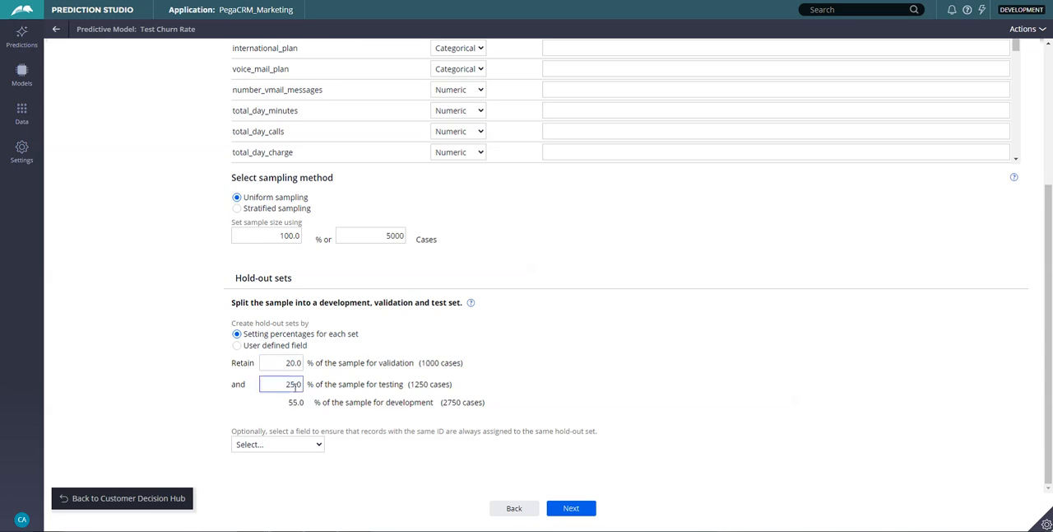
key(BackSpace)
text(0)
click(652, 402)
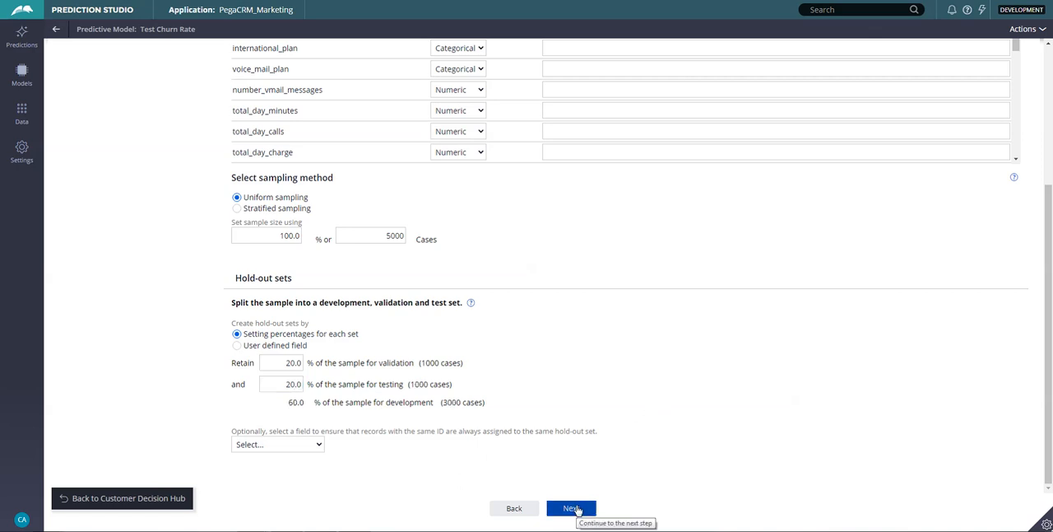
click(577, 510)
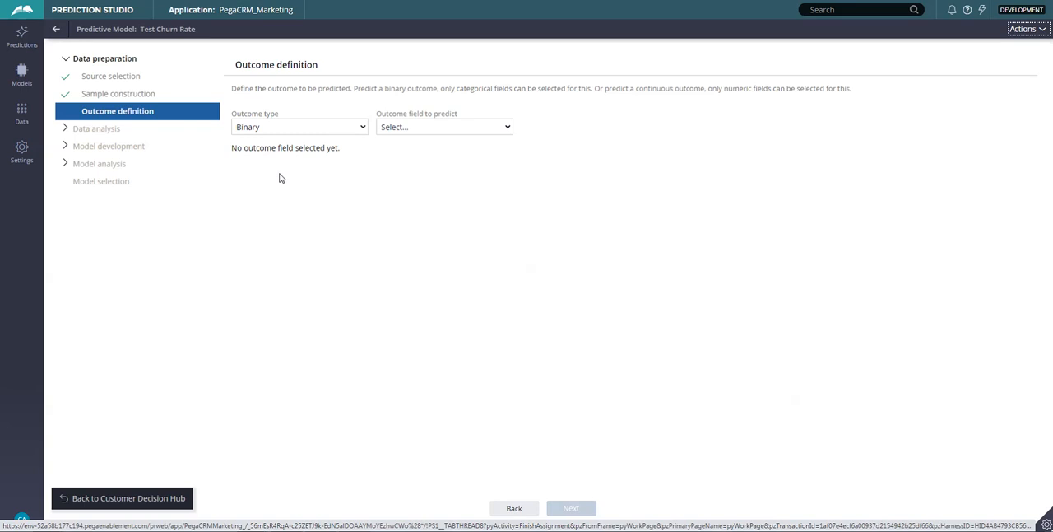
Define a Binary outcome type with churn as the outcome field to predict.
click(261, 132)
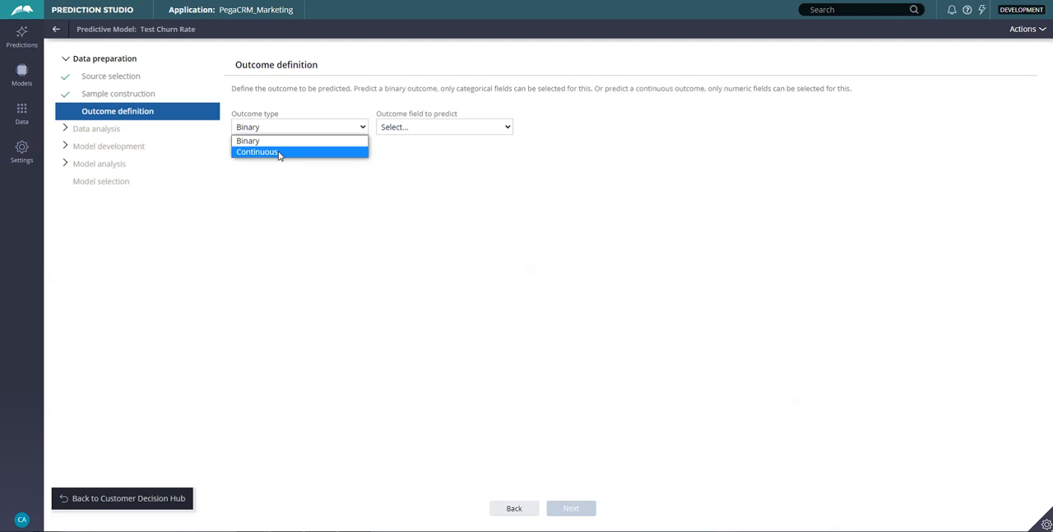
click(320, 145)
click(472, 127)
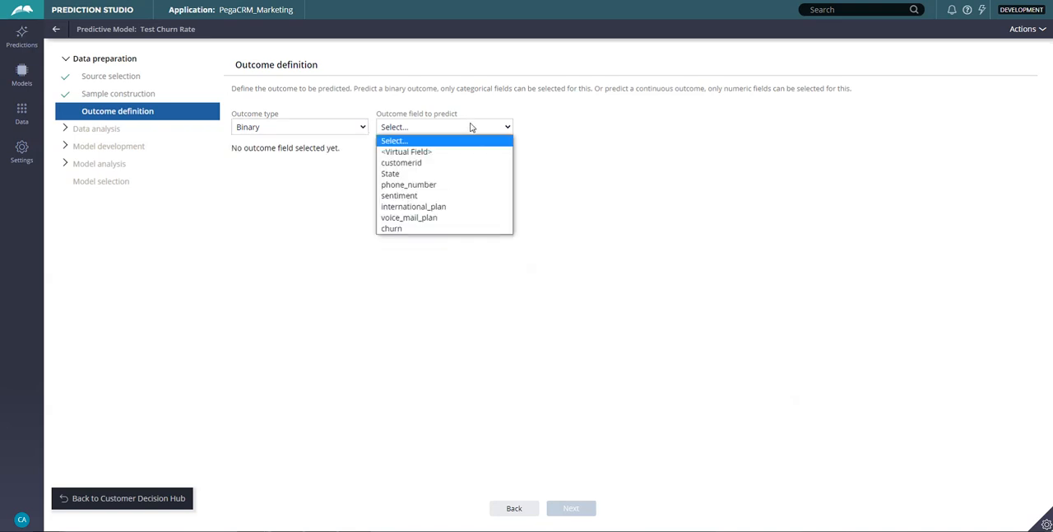
click(442, 232)
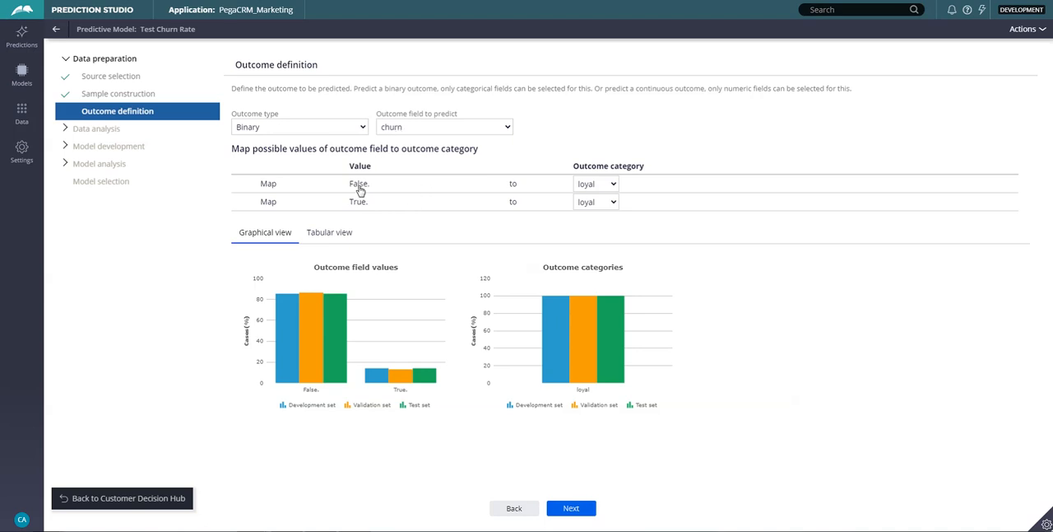
Map the outcome value False. to loyal and True. to churned.
click(595, 186)
click(611, 206)
click(610, 206)
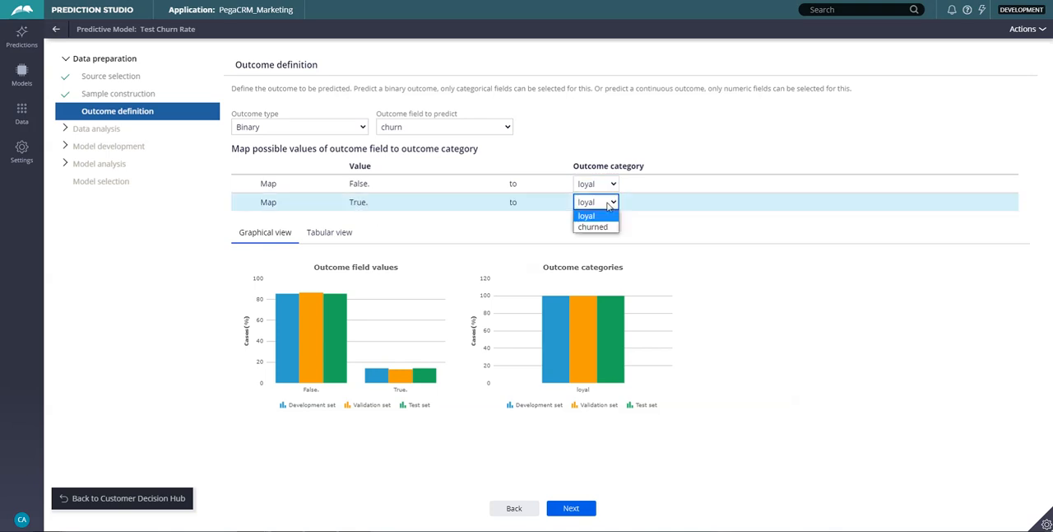
click(597, 228)
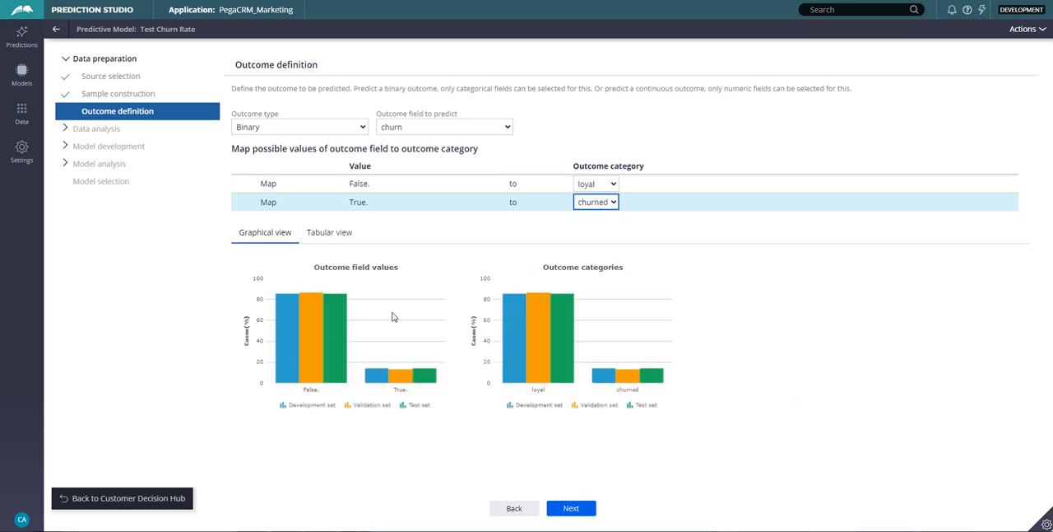
mouse_move(289, 329)
mouse_move(331, 377)
Proceed to data analysis and change the role of the customerid predictor to ignored.
click(576, 508)
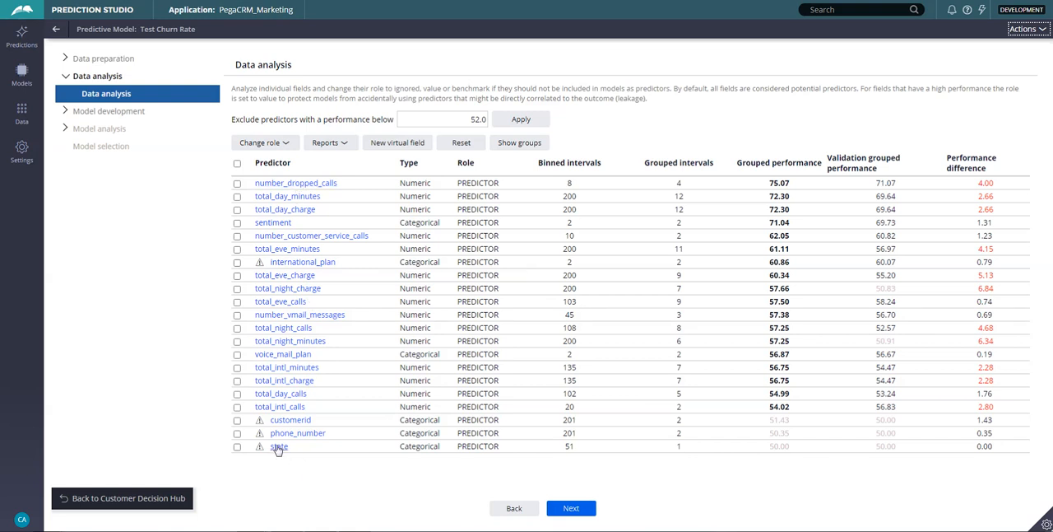
click(237, 421)
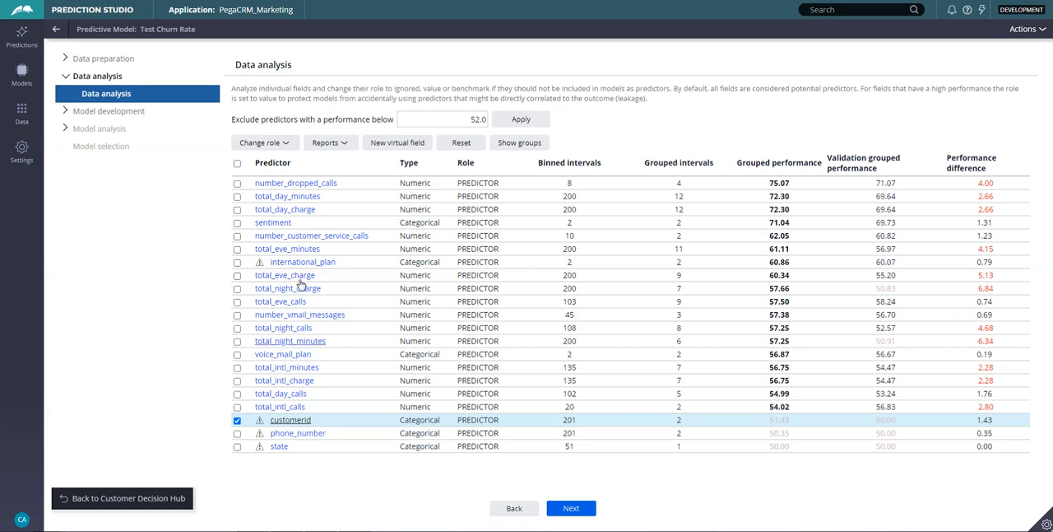
click(288, 145)
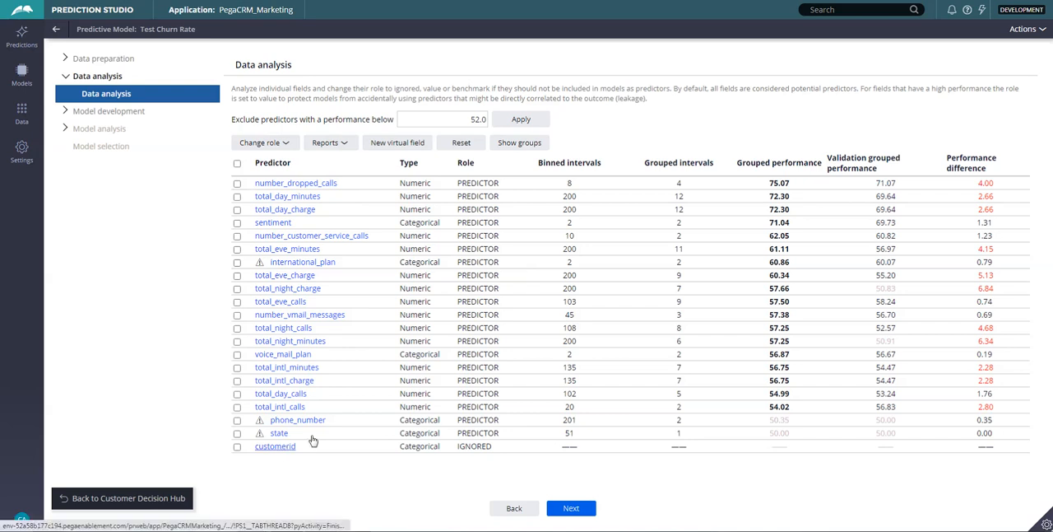
Create a new virtual field named total_minutes and insert the total_day_minutes field into its expression.
click(406, 154)
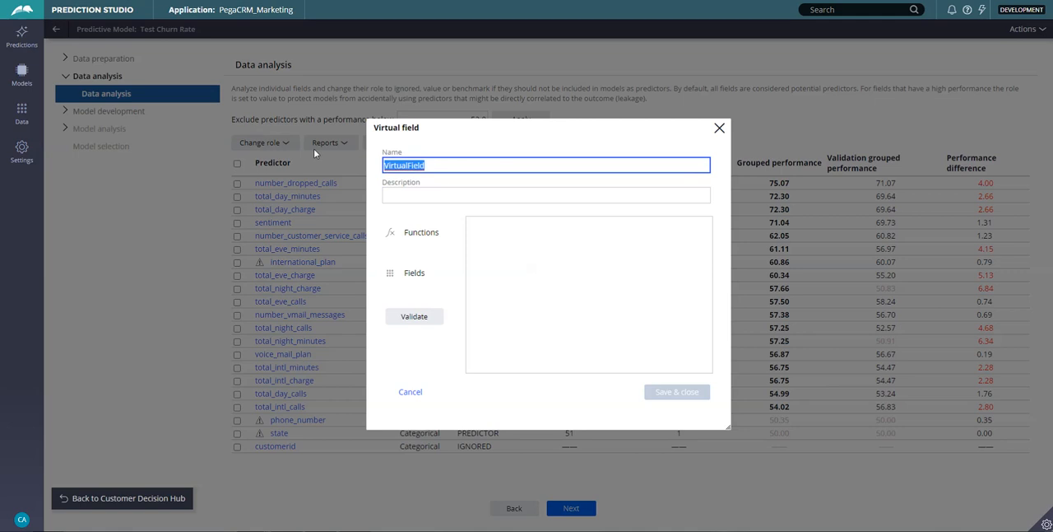
text(t)
click(410, 275)
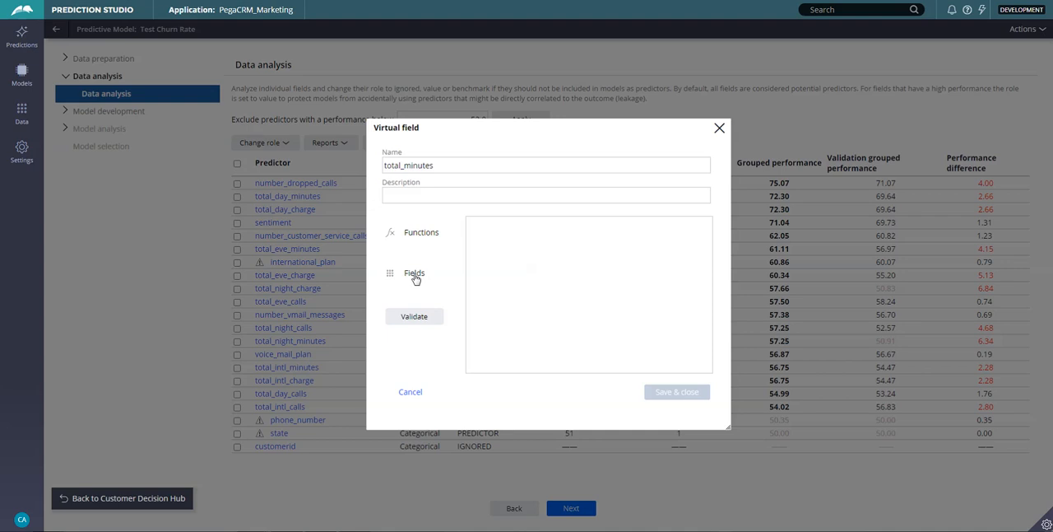
click(416, 278)
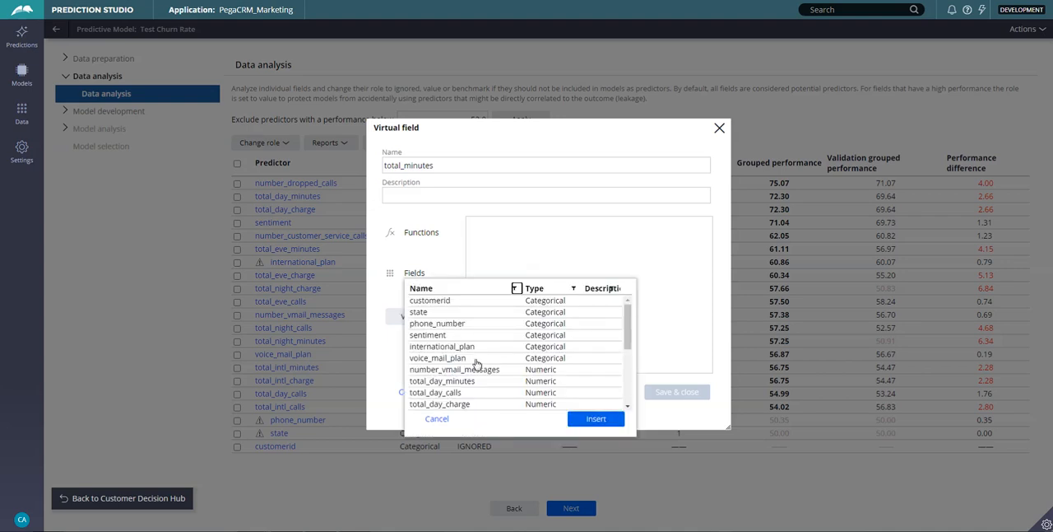
scroll(488, 368, down, 3)
double_click(442, 326)
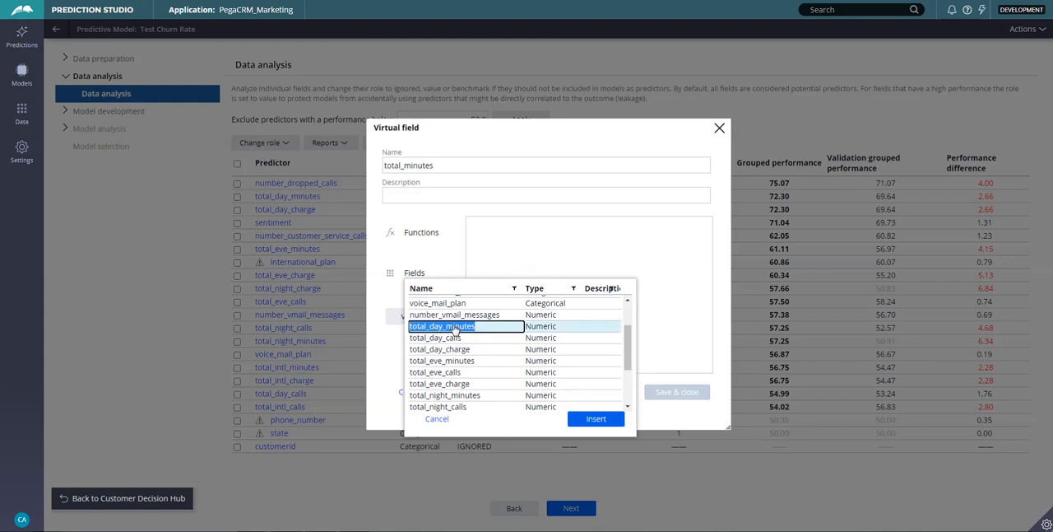
Insert the total_eve_minutes and total_night_minutes fields into the virtual field's expression.
click(418, 288)
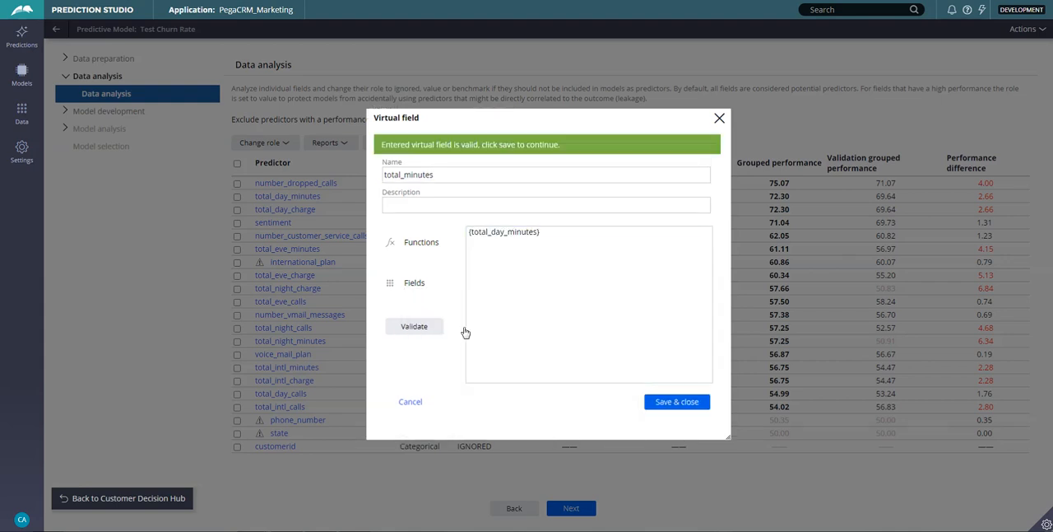
scroll(475, 382, down, 5)
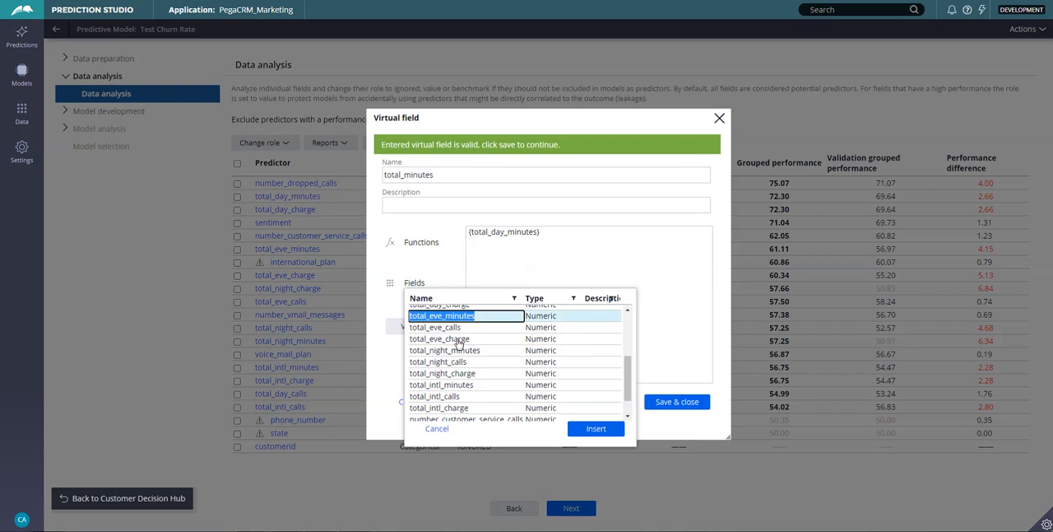
double_click(455, 319)
click(418, 290)
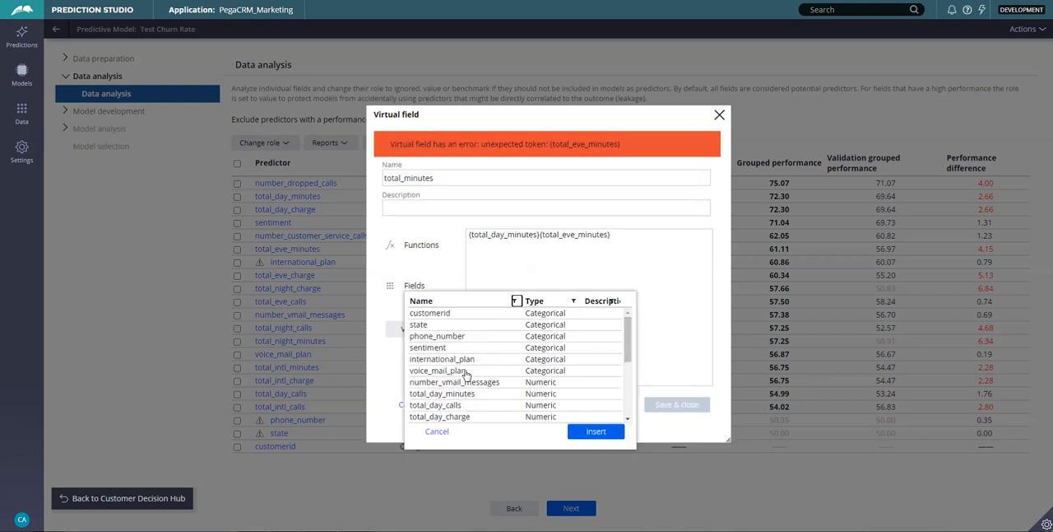
scroll(481, 389, down, 3)
scroll(481, 390, down, 2)
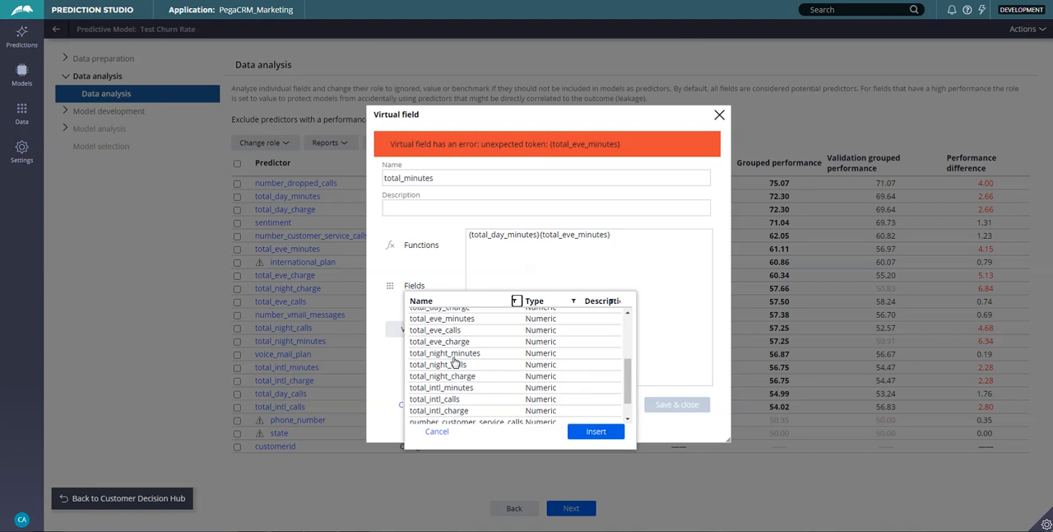
click(454, 353)
double_click(566, 352)
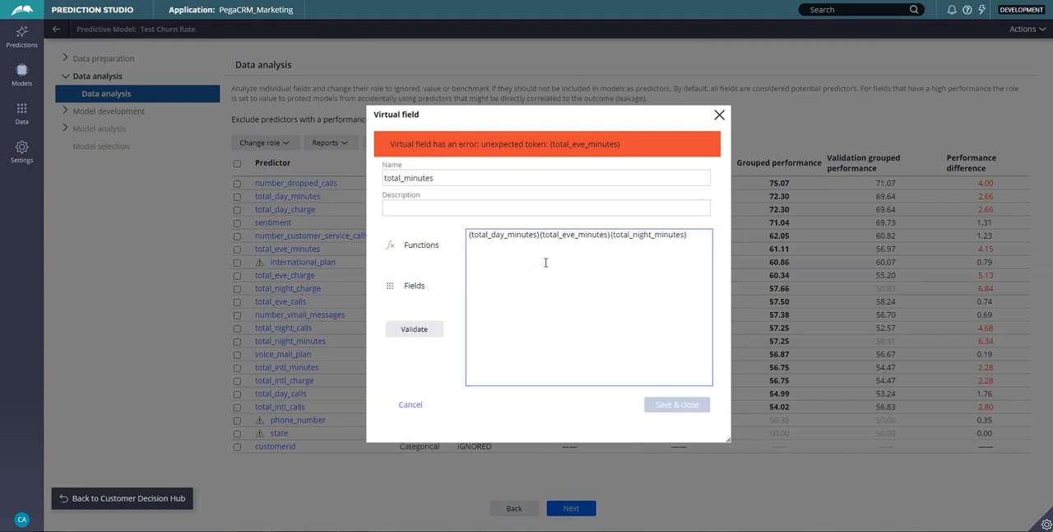
Join the three minutes fields with plus signs so they are summed, and validate and save the virtual field.
click(539, 235)
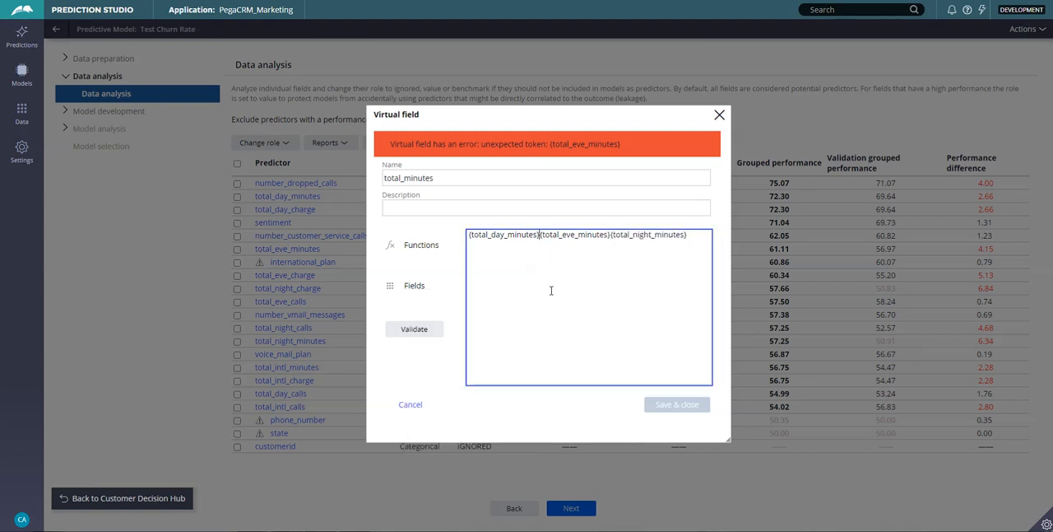
text(+)
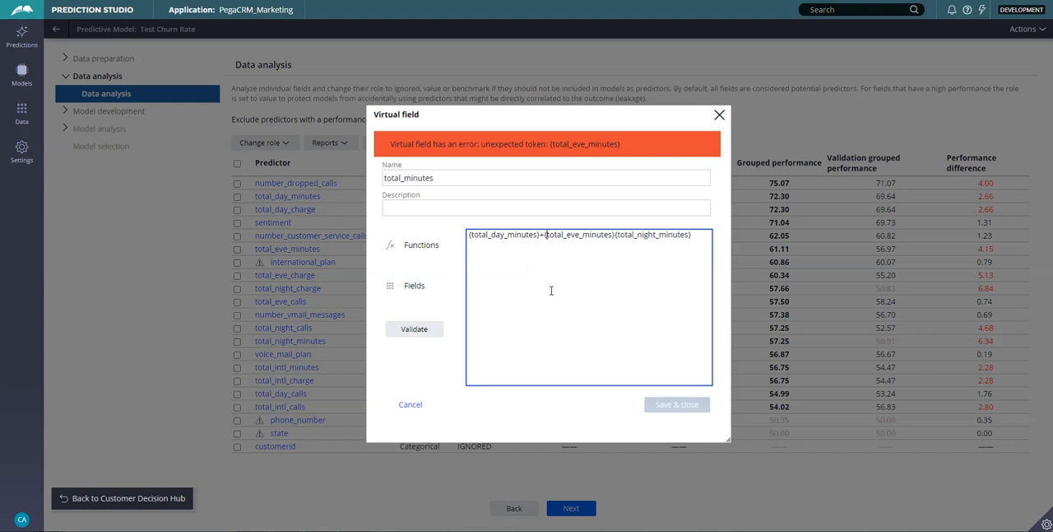
text(+)
click(414, 330)
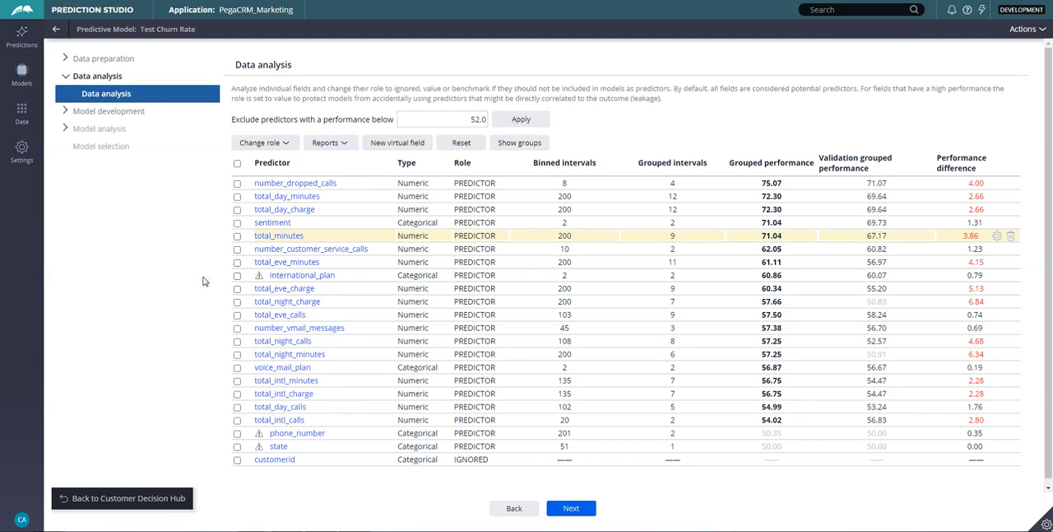
Examine the grouping chart of the number_dropped_calls predictor and return to the predictor list without changes.
click(292, 184)
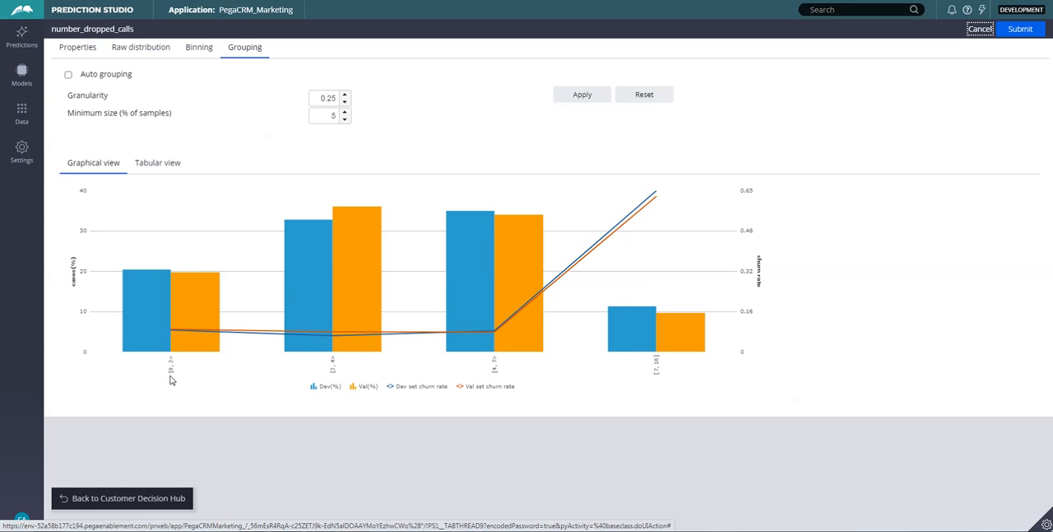
mouse_move(176, 337)
mouse_move(648, 342)
click(979, 29)
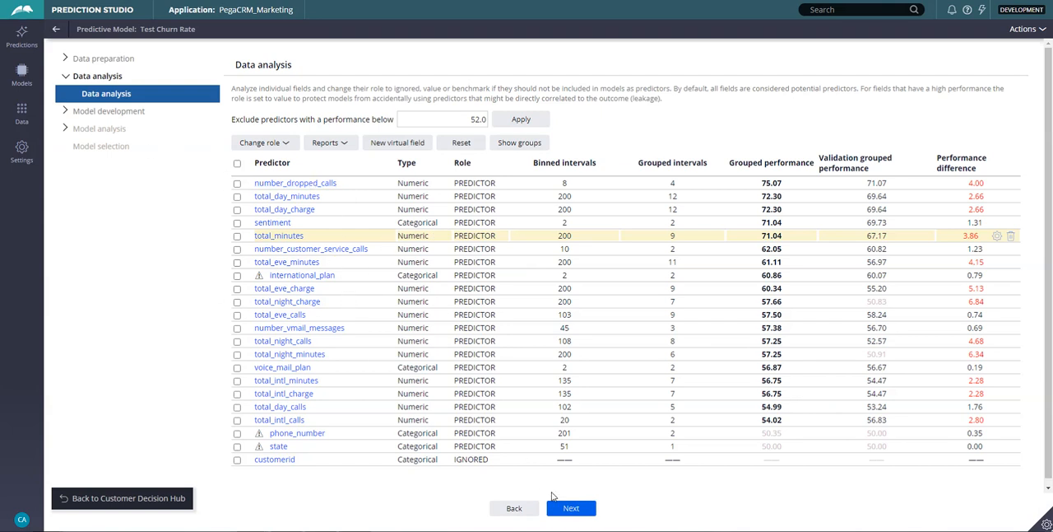
Proceed to predictor grouping and use only the best predictor of each group.
click(571, 509)
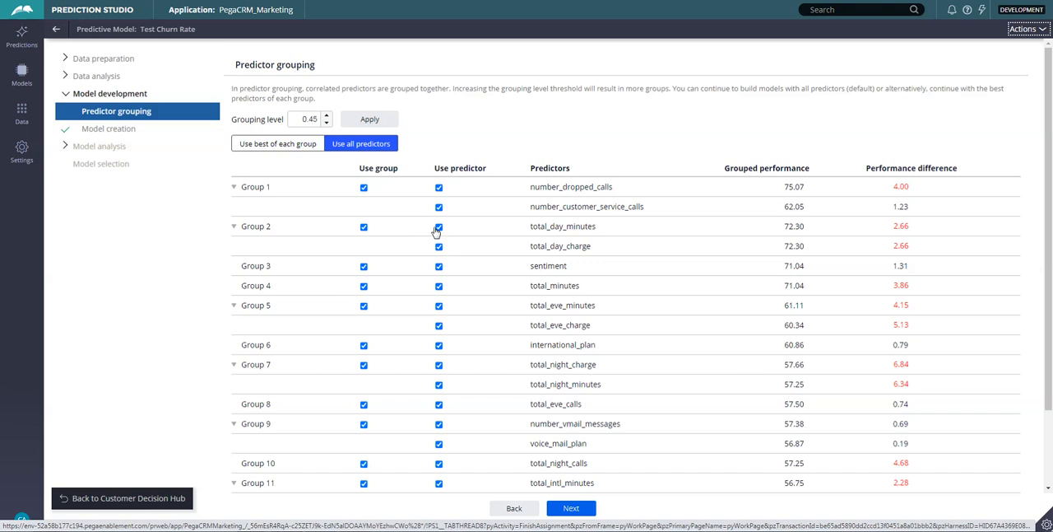
click(256, 145)
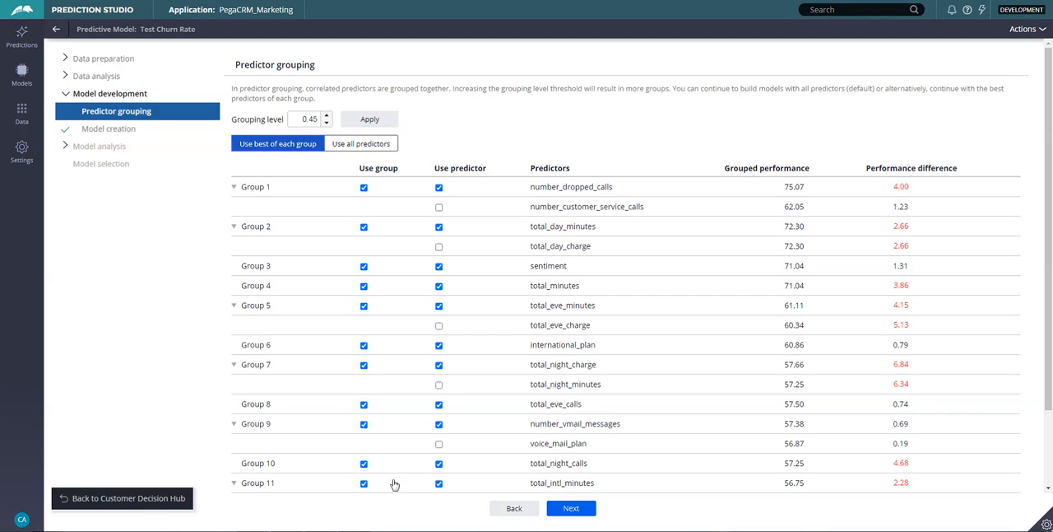
Proceed to model creation and generate a decision tree model with the ID3 method, using the best predictor of each group.
click(574, 509)
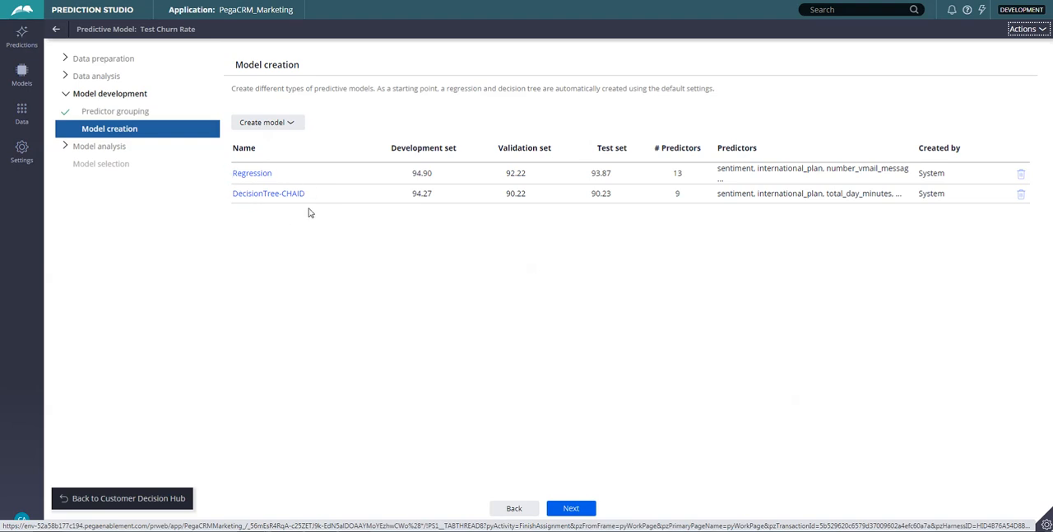
click(295, 122)
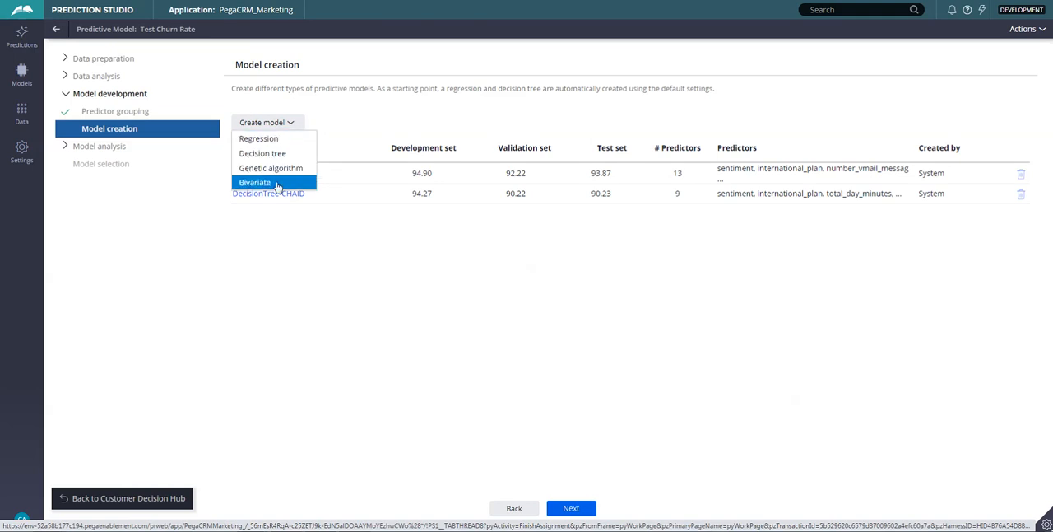
click(274, 154)
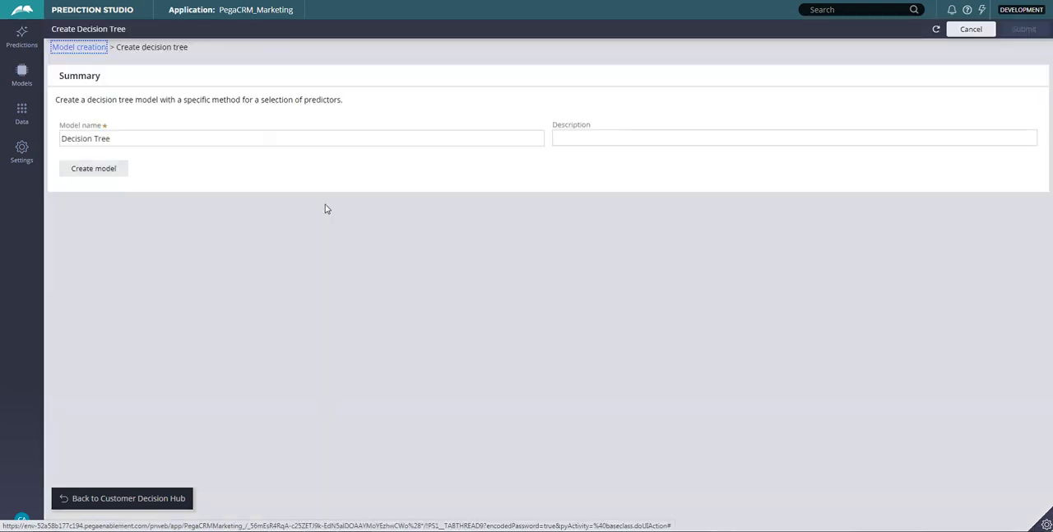
click(105, 170)
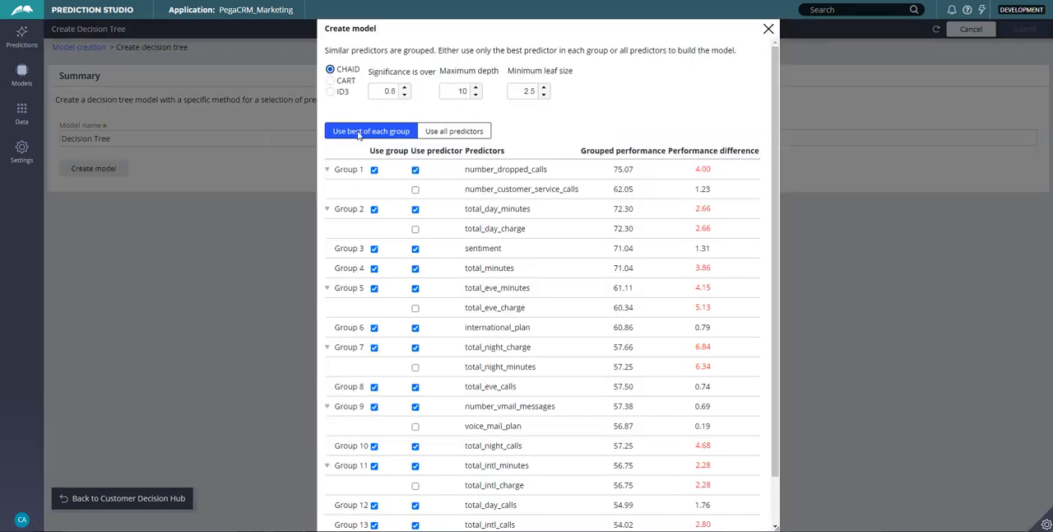
click(330, 93)
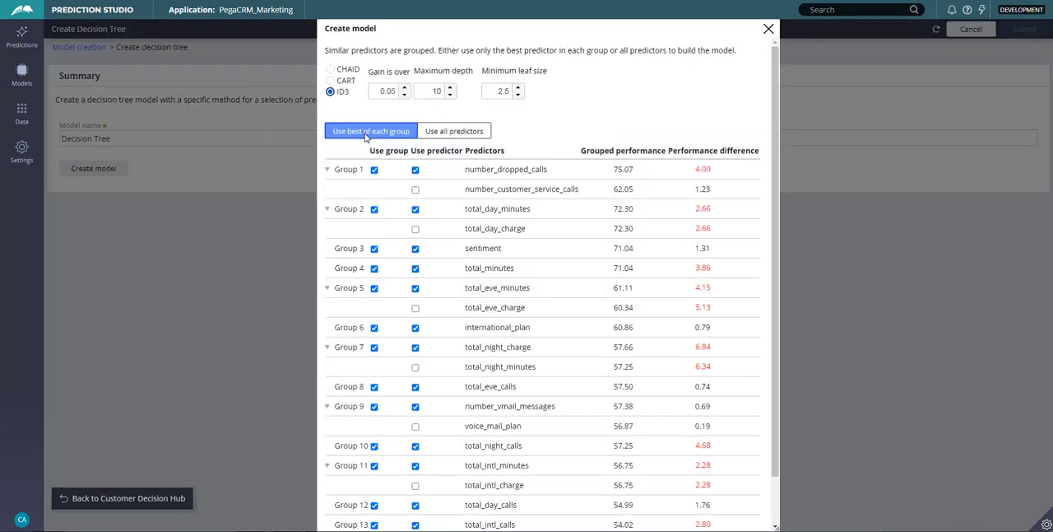
scroll(354, 115, down, 1)
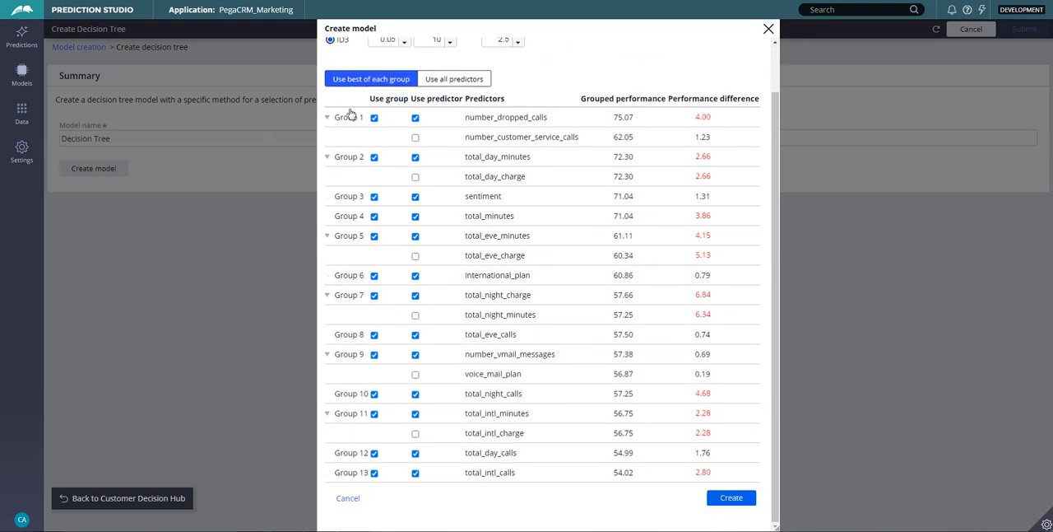
click(734, 499)
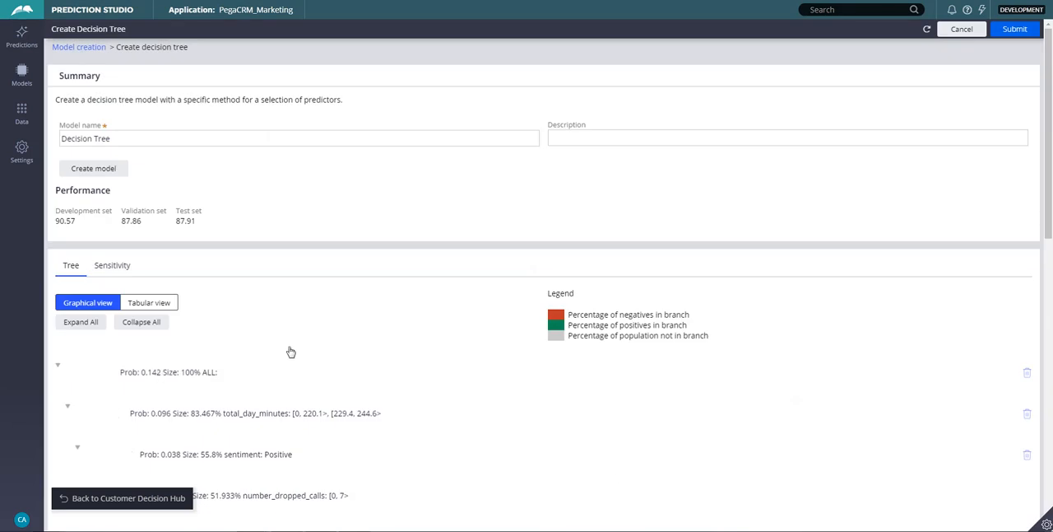
Review the decision tree's performance and branches, and submit it under the name Decision Tree.
scroll(289, 352, down, 3)
scroll(292, 350, down, 10)
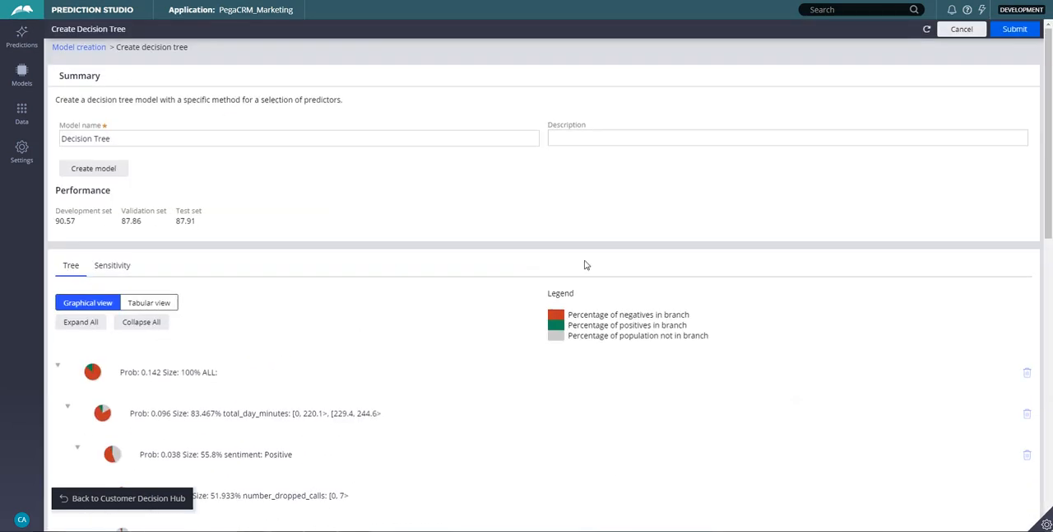
click(1015, 30)
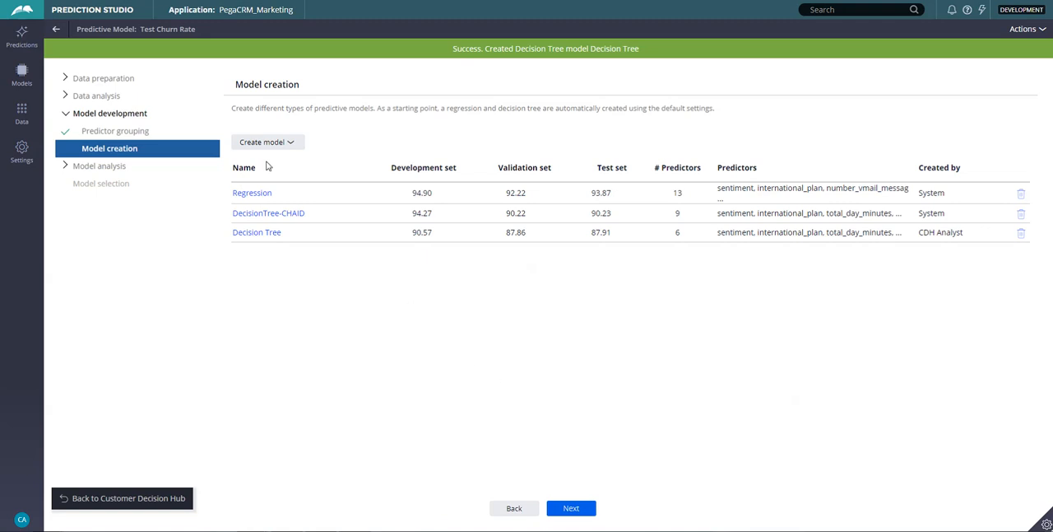
Proceed to score comparison, examine the discrimination chart for all three models, and return to the model list.
click(574, 508)
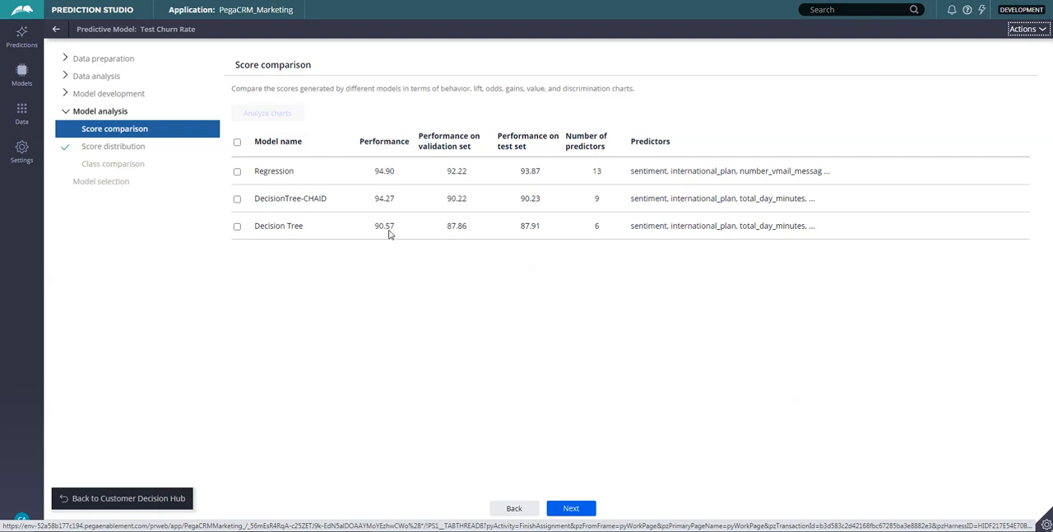
click(237, 143)
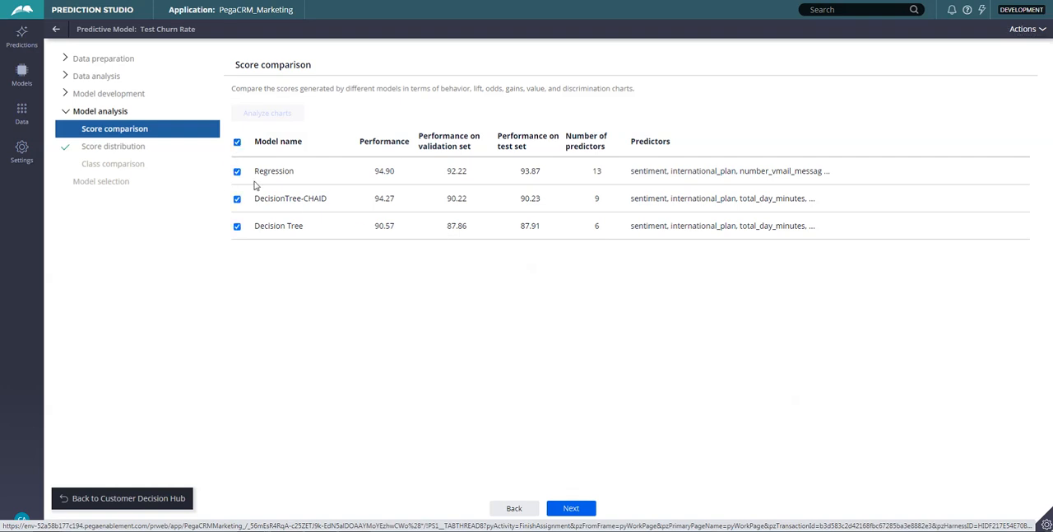
click(269, 117)
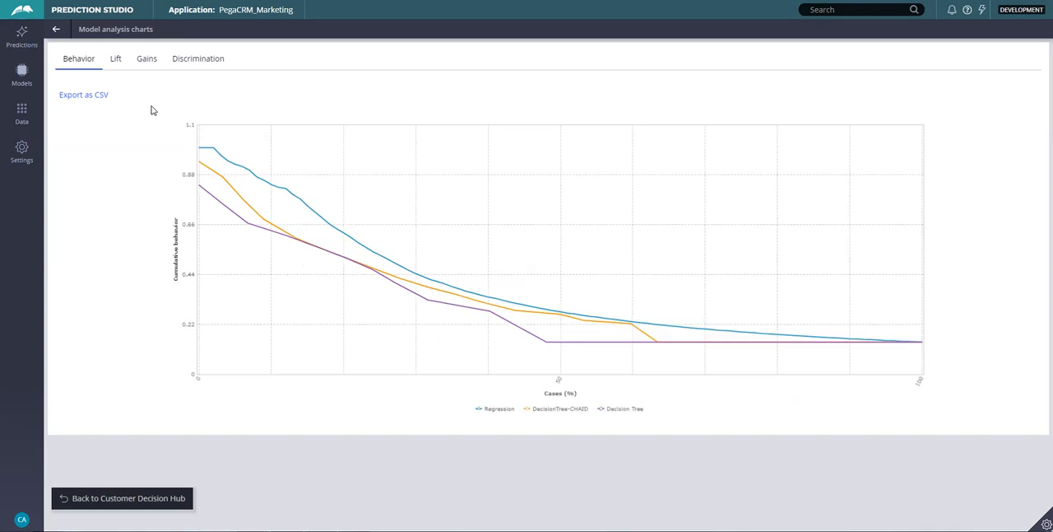
click(197, 65)
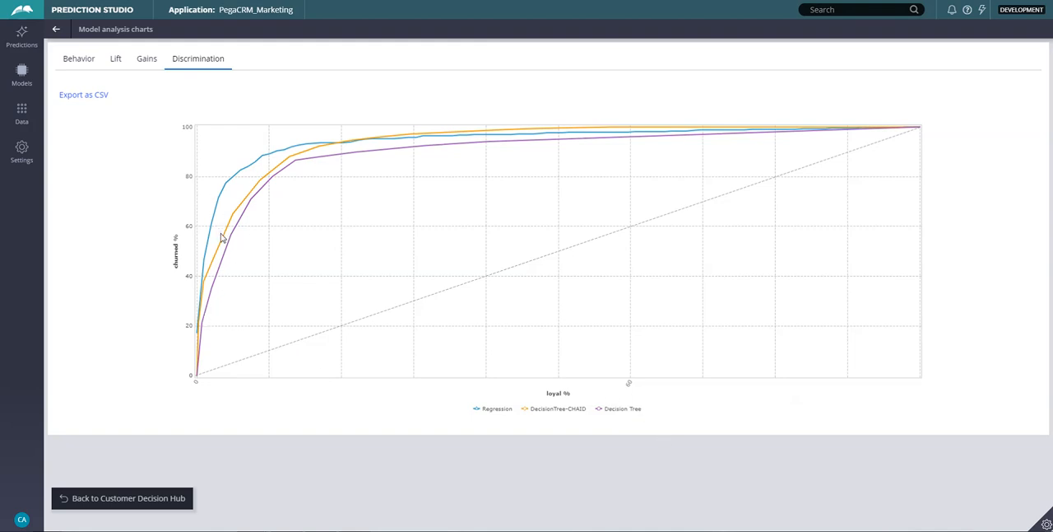
mouse_move(213, 229)
click(55, 30)
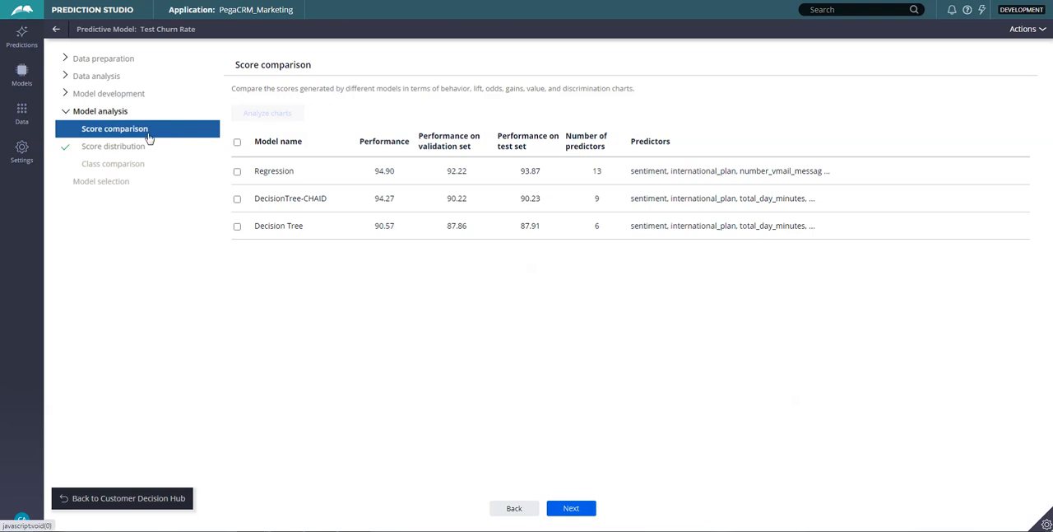
Proceed to score distribution and examine the segmentation method and band settings for the Regression model.
click(576, 509)
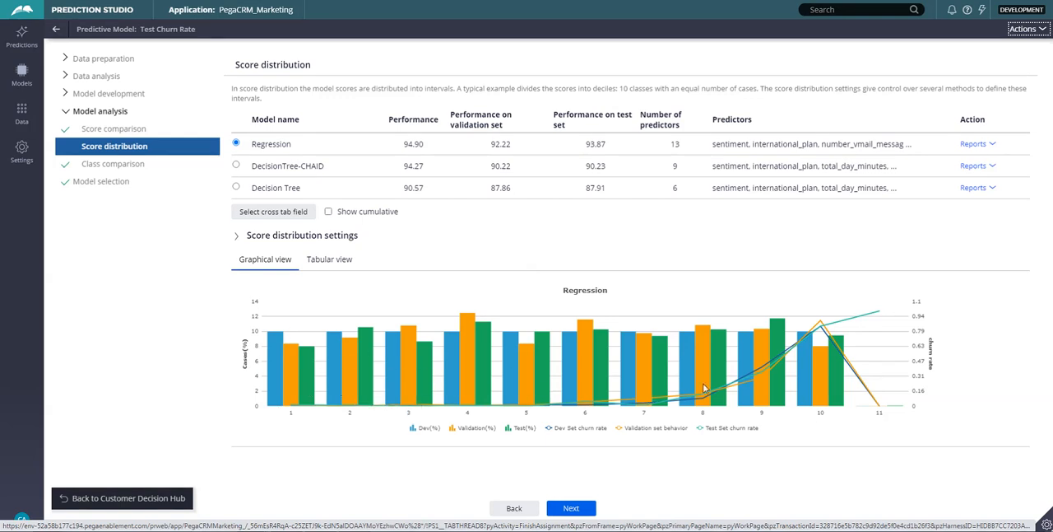
click(237, 236)
click(494, 266)
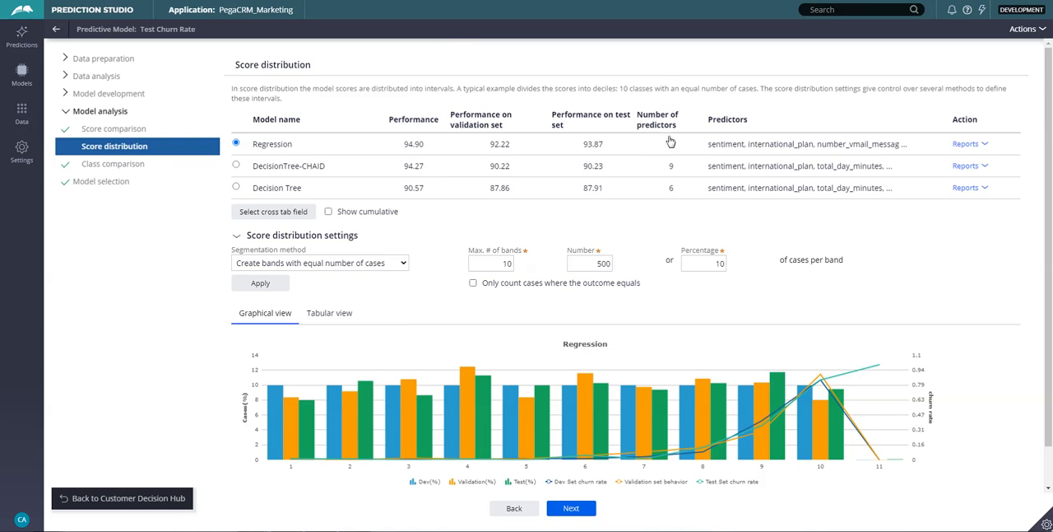
Proceed to class comparison, examine the discrimination chart for all three models, and return to the model list.
click(576, 509)
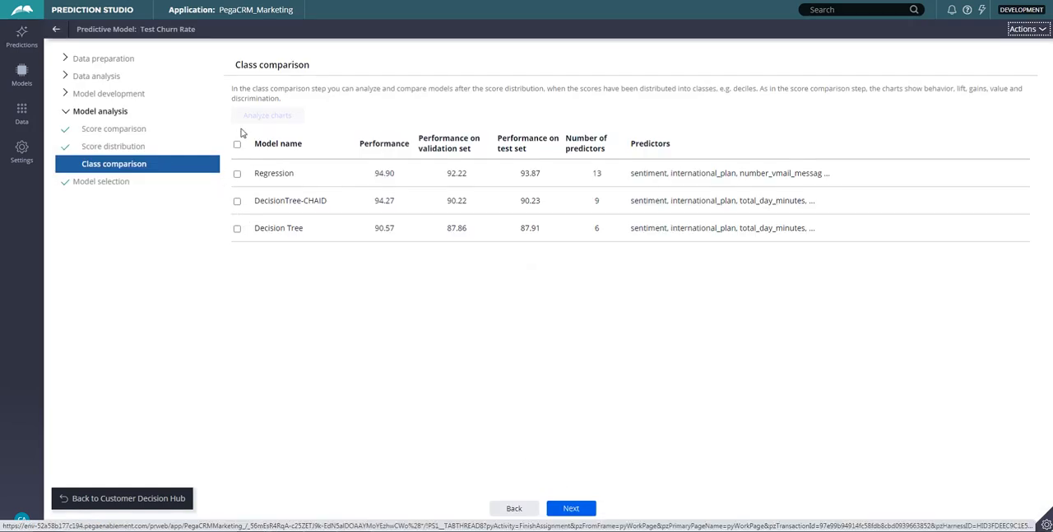
click(237, 145)
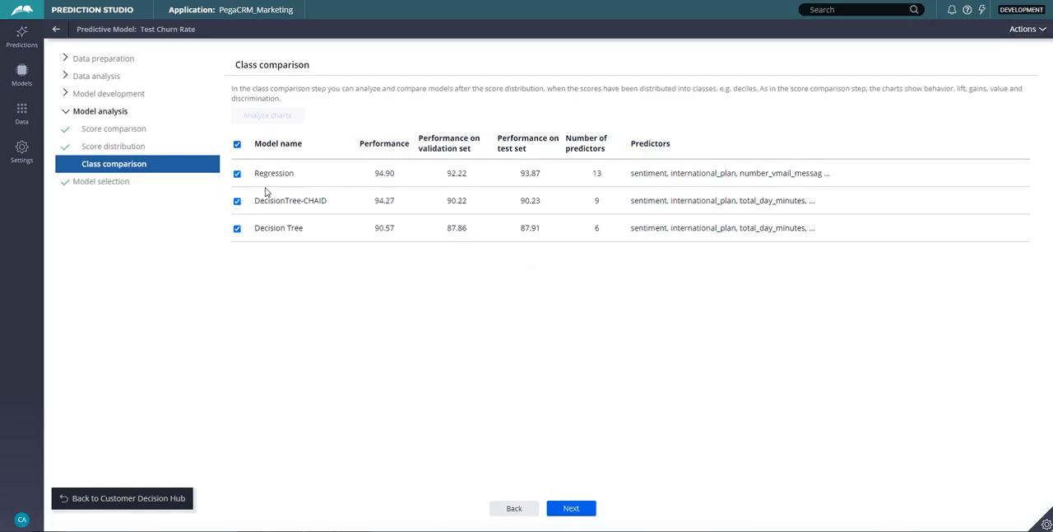
click(272, 121)
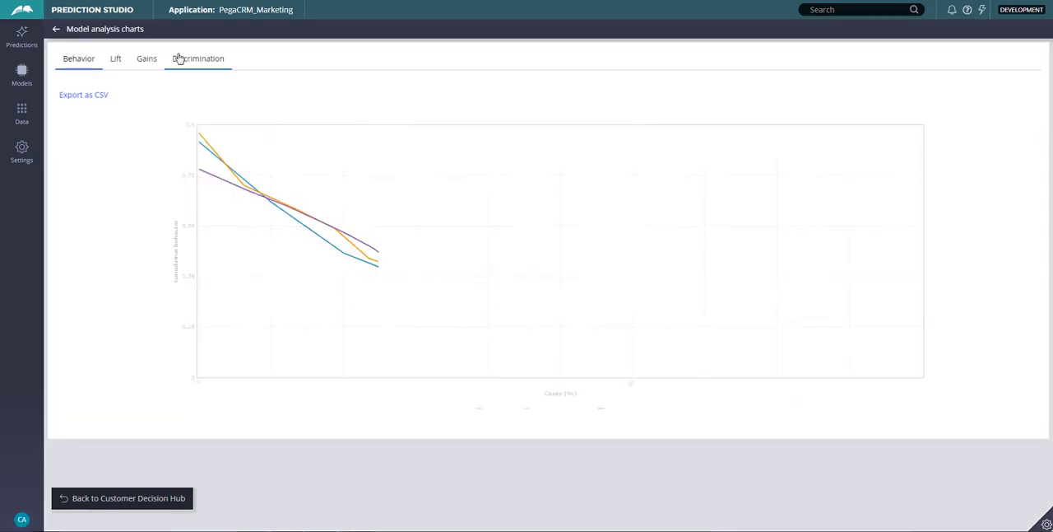
click(183, 60)
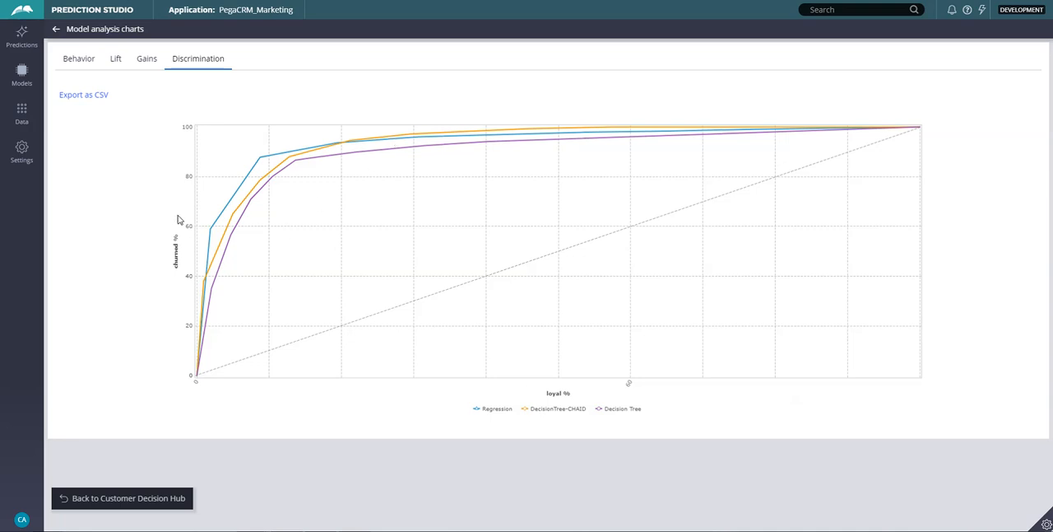
click(56, 29)
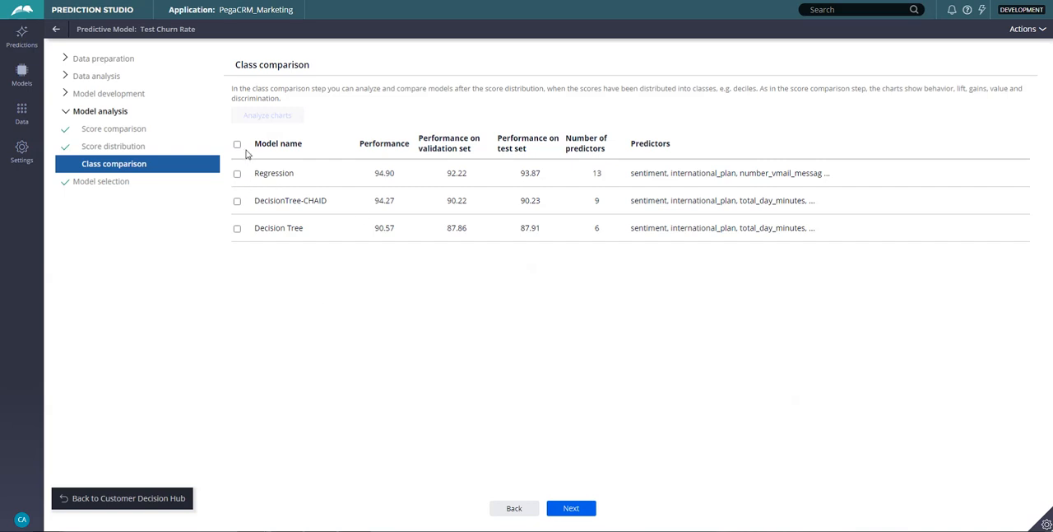
Proceed to model selection, specify PegaMKT-Data-ChurnCustomer as the save context for the Regression model, and finish the model.
click(586, 506)
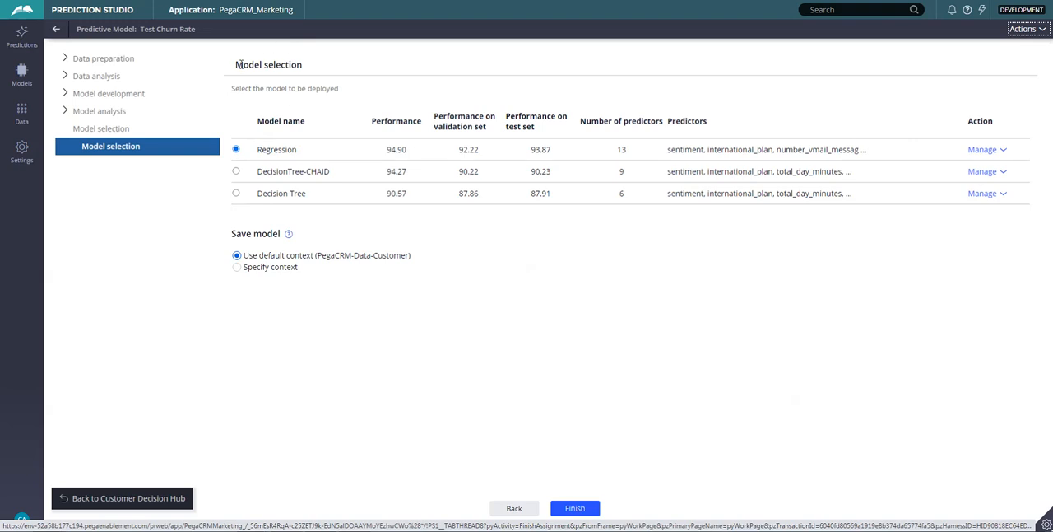
click(240, 271)
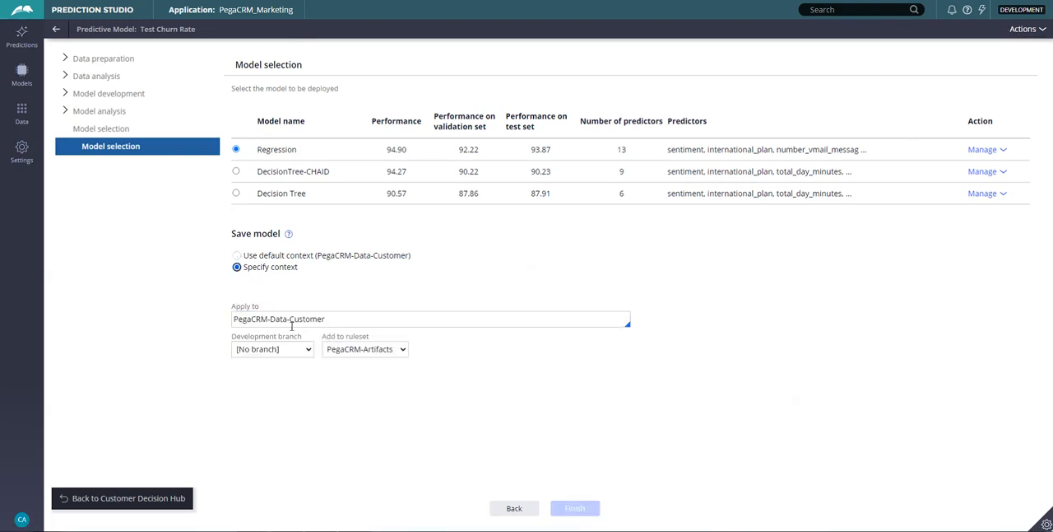
click(349, 320)
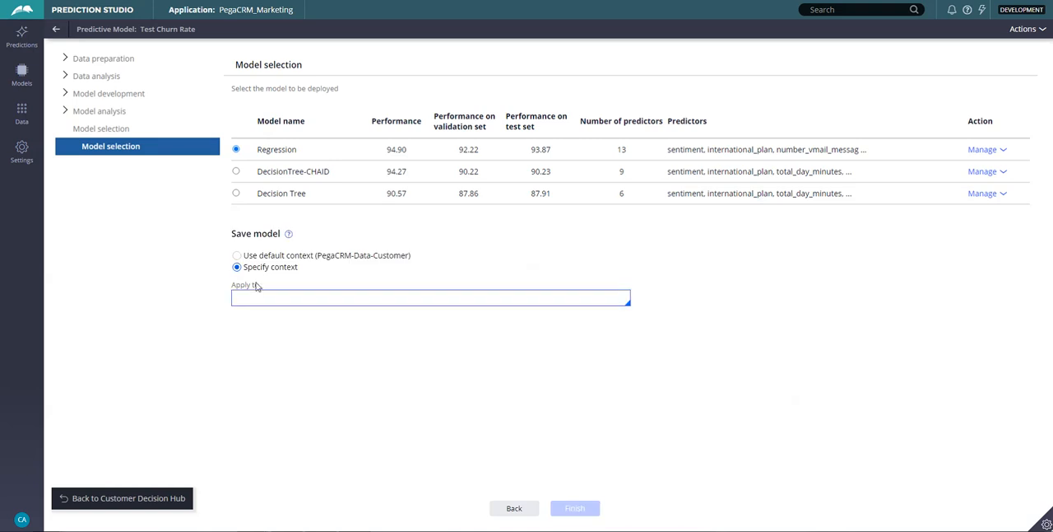
click(271, 296)
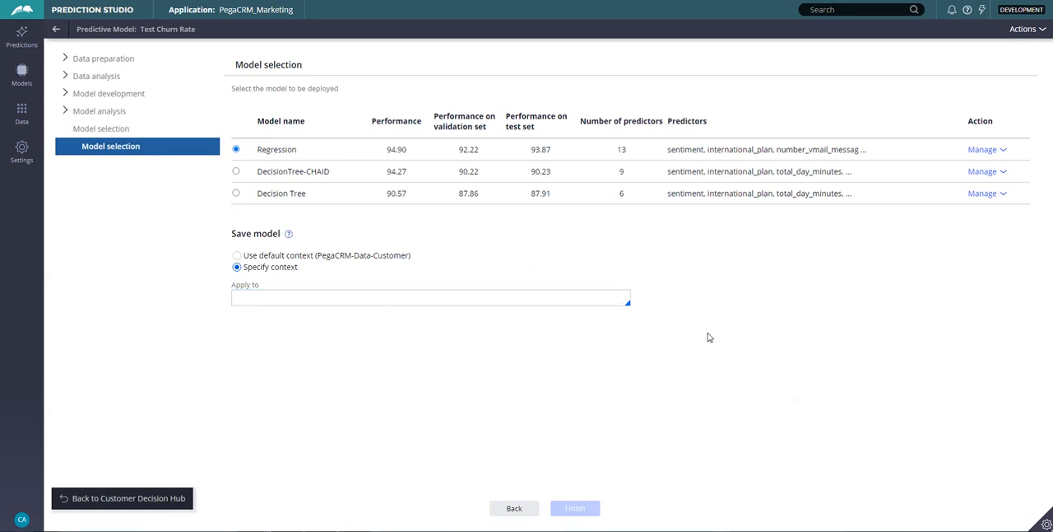
click(291, 300)
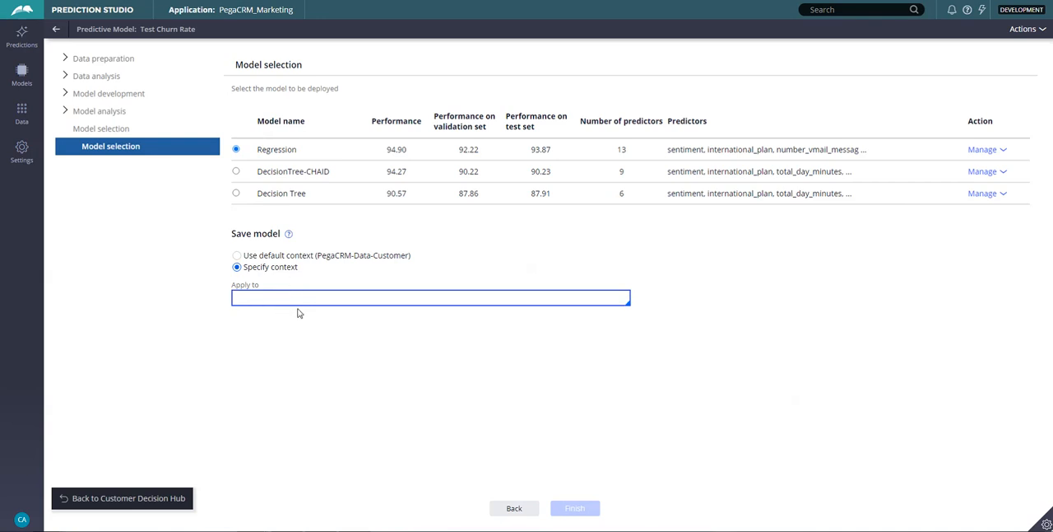
text(PegaMKT-Data-ChurnCustomer)
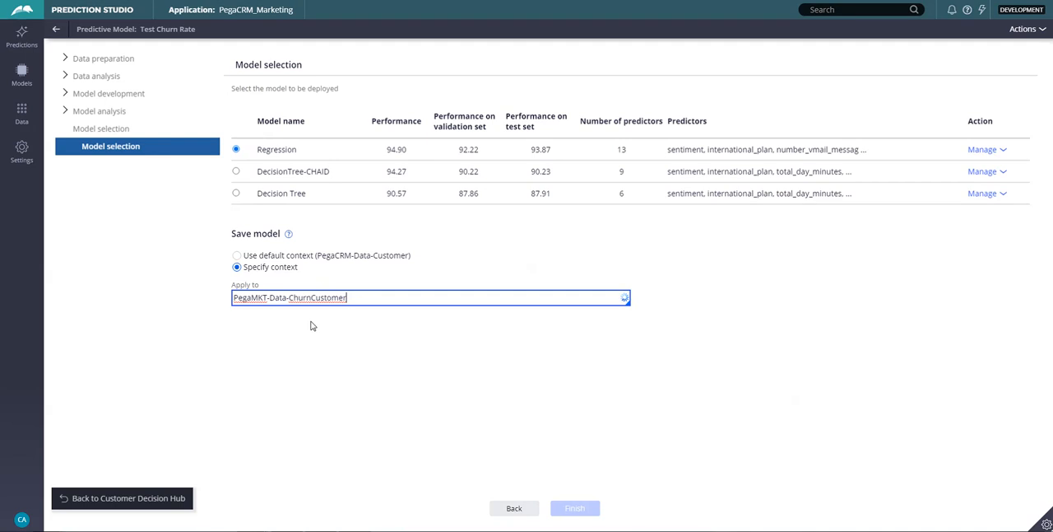
click(320, 320)
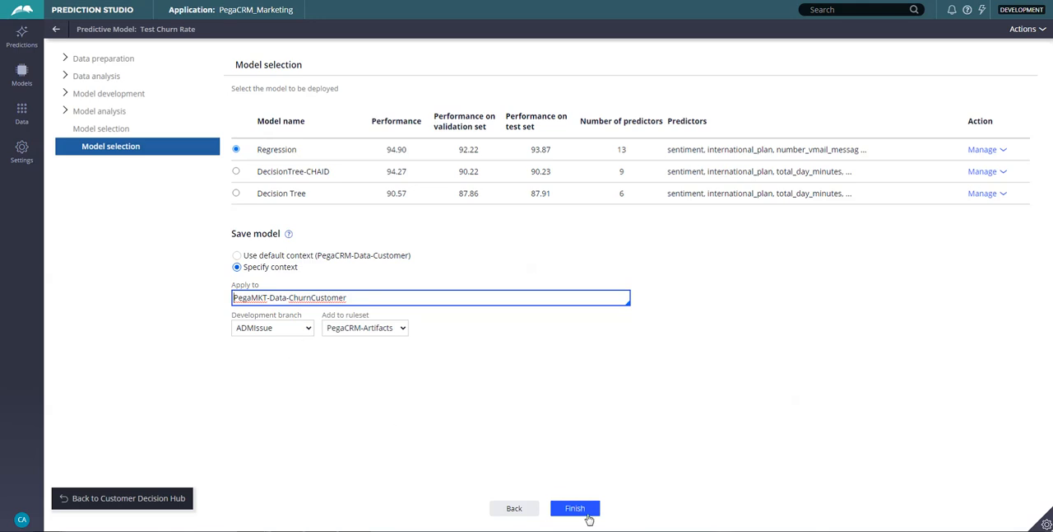
click(587, 509)
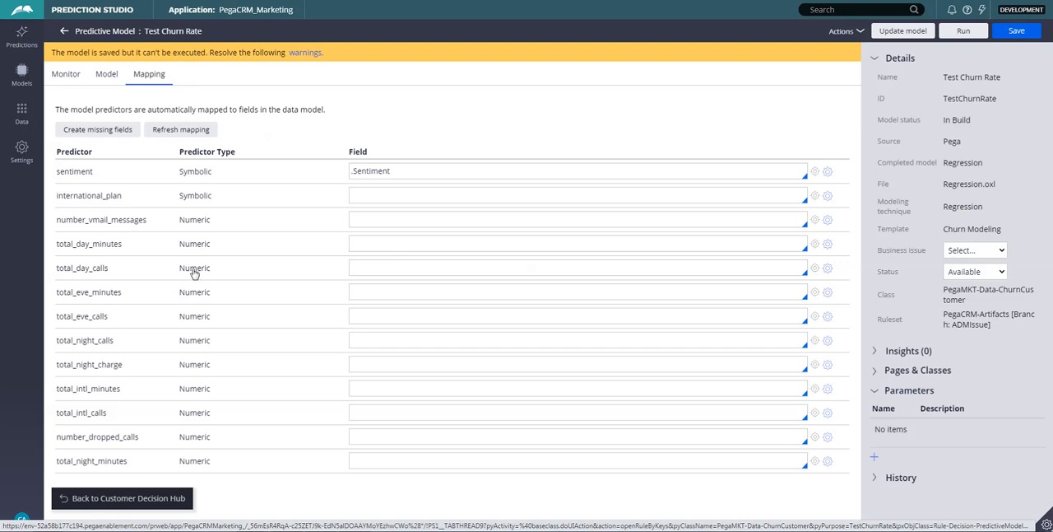
Map international_plan to .InternationalPlan, number_vmail_messages to .NumberVMailMessages, and the remaining unmapped predictors to their matching fields.
click(378, 195)
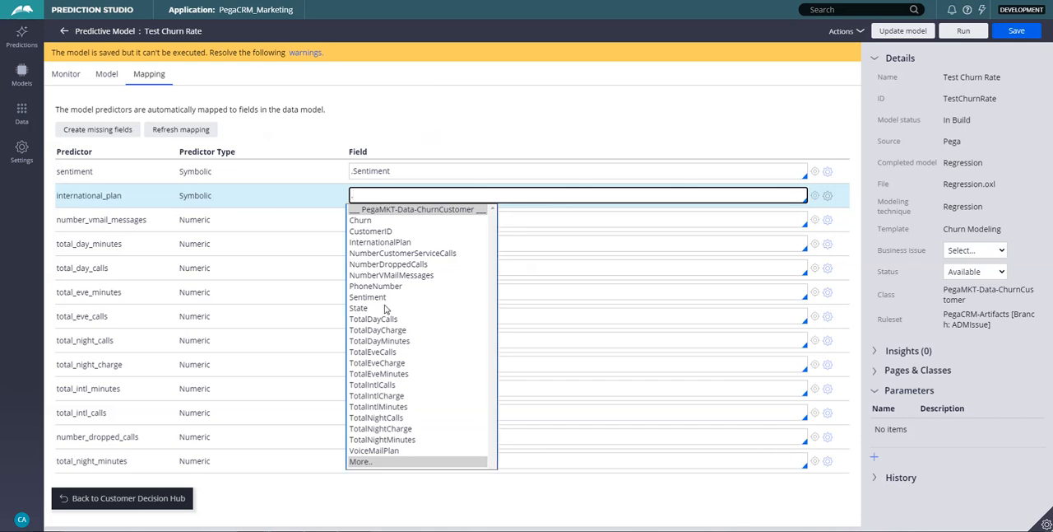
click(374, 242)
click(374, 220)
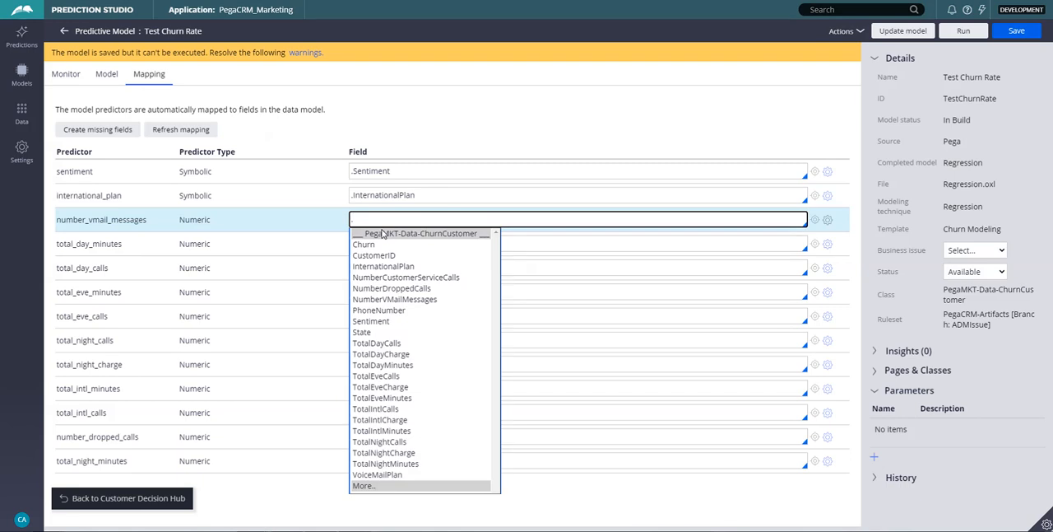
click(399, 299)
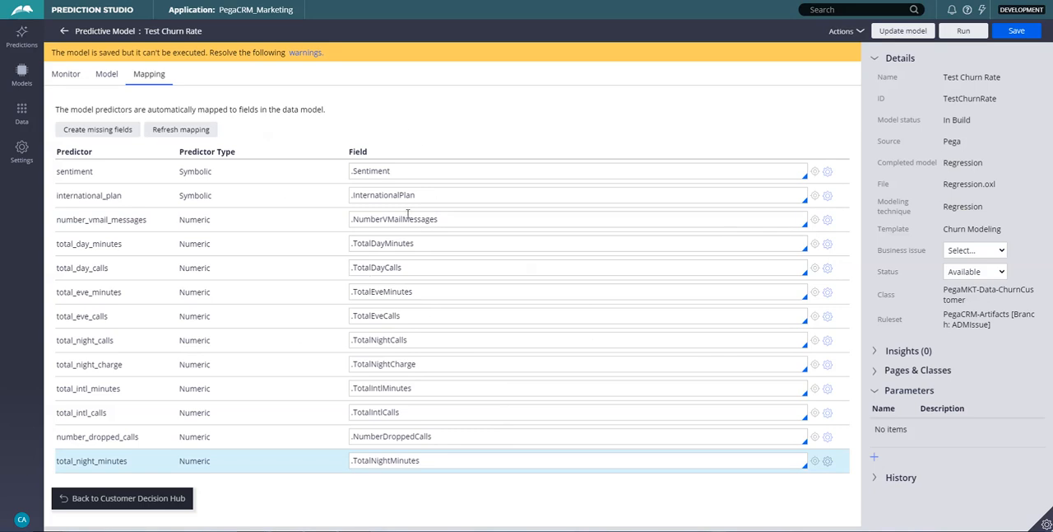
Check the fields available for the sentiment predictor, keep .Sentiment, and save the predictive model.
click(403, 172)
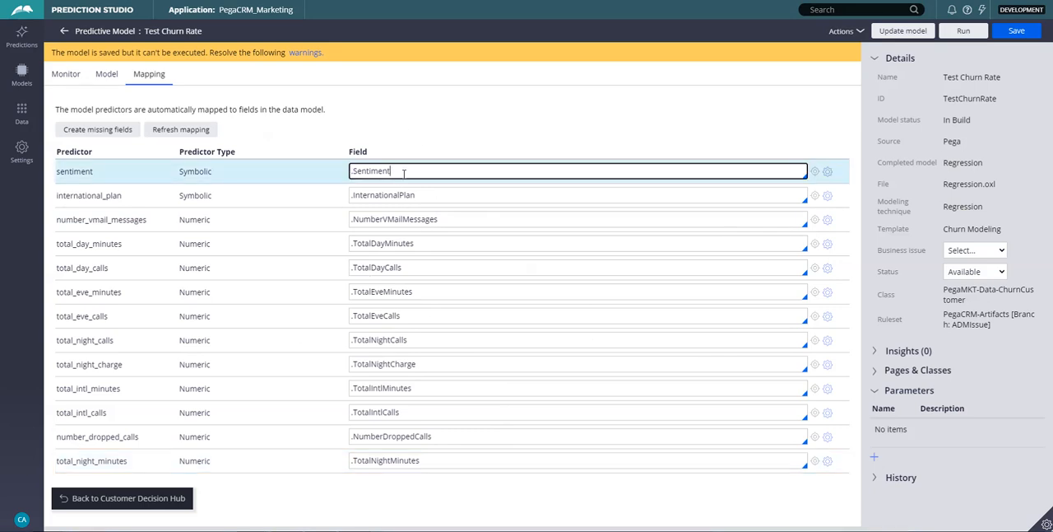
key(Down)
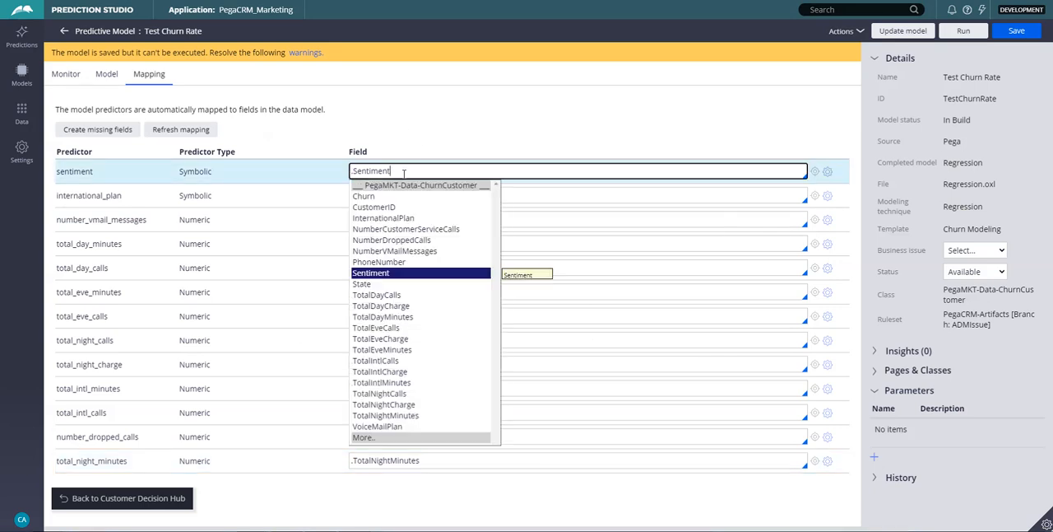
click(425, 127)
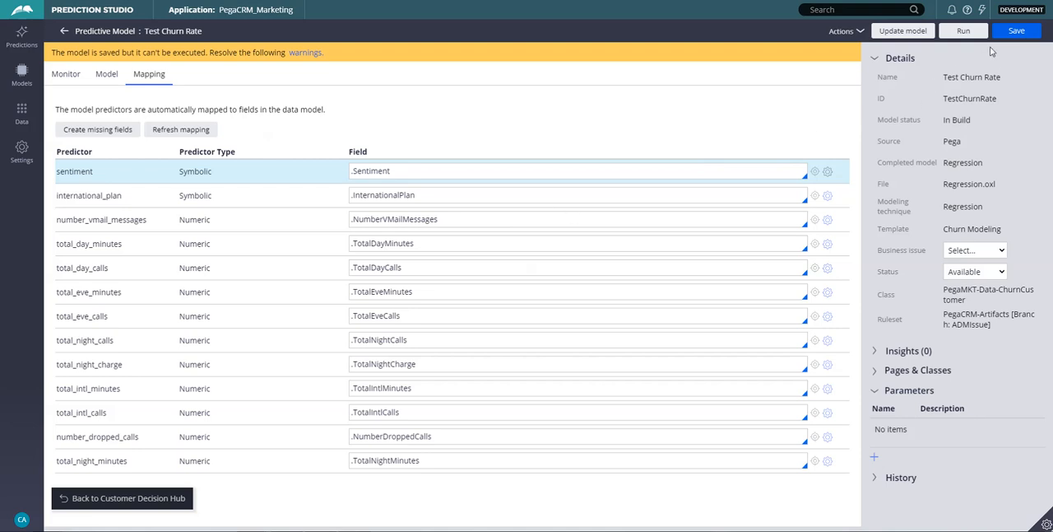
click(1019, 33)
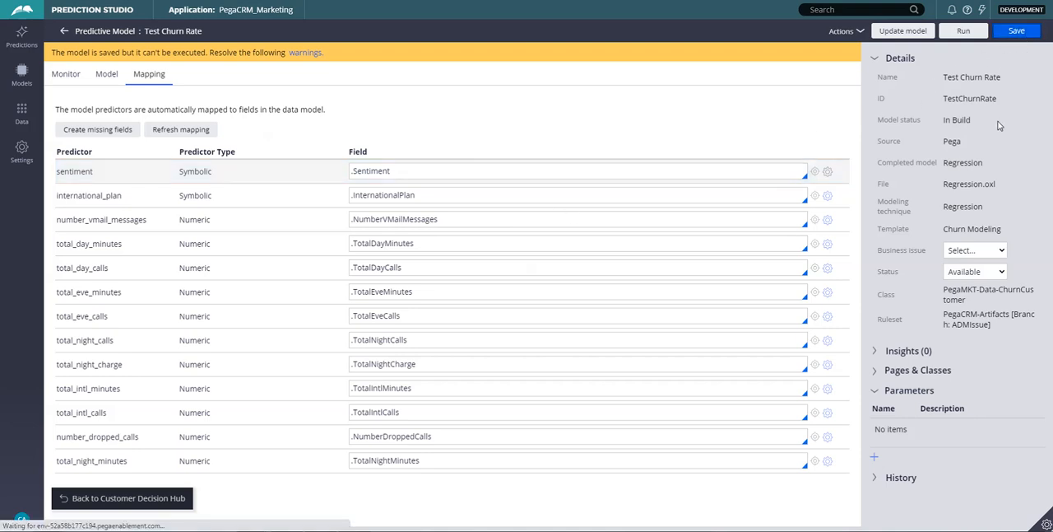